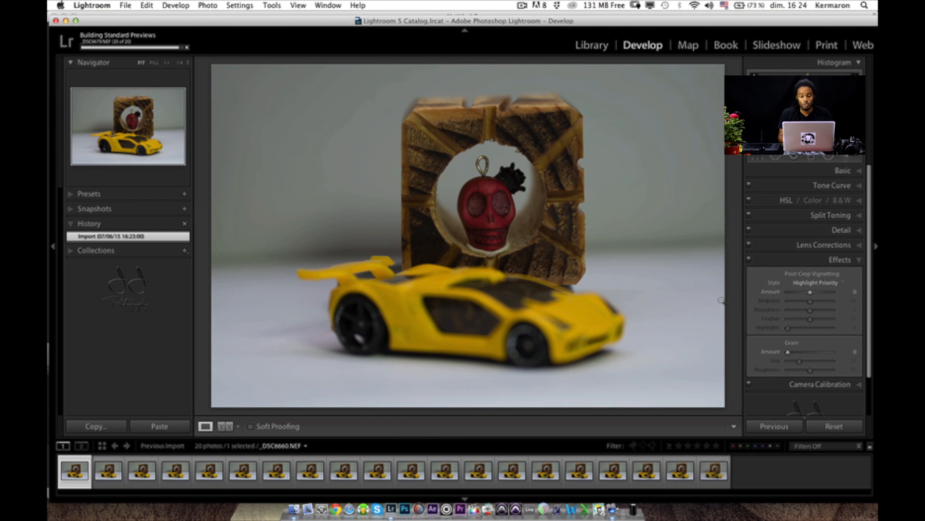
- Compare the Auto and Daylight white balance presets, return to Auto, and fine-tune the temperature to 5655
click(849, 172)
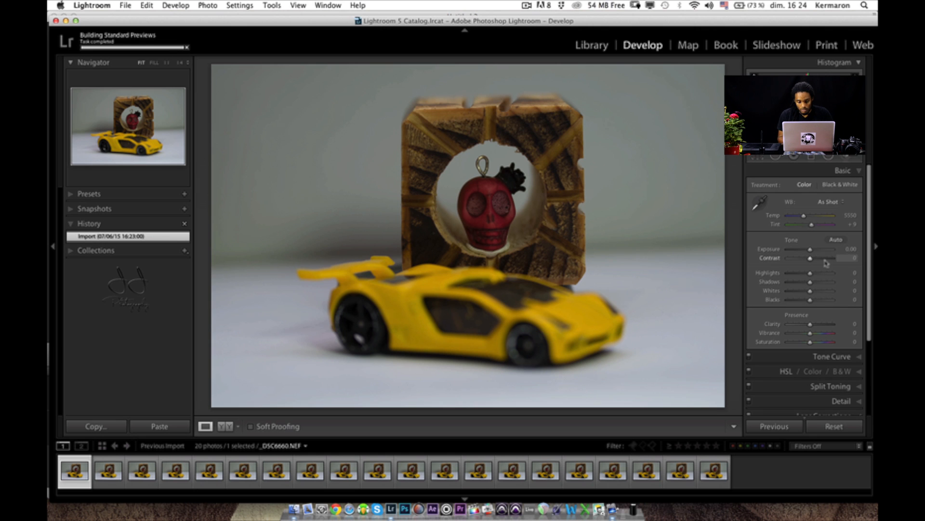
click(831, 202)
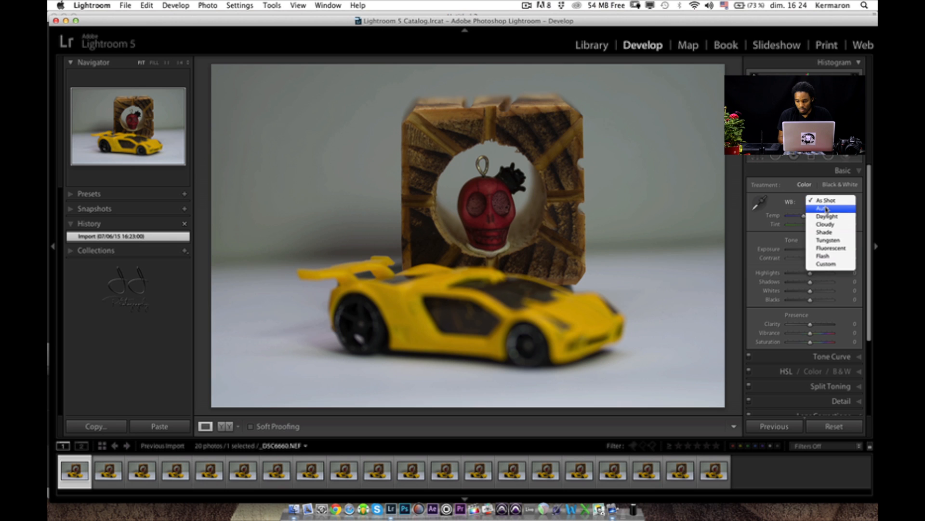
click(826, 209)
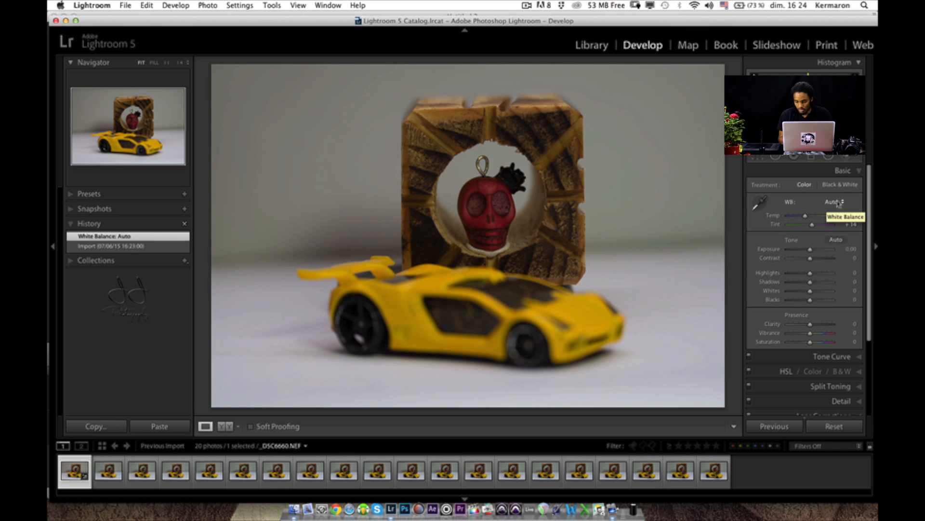
click(836, 202)
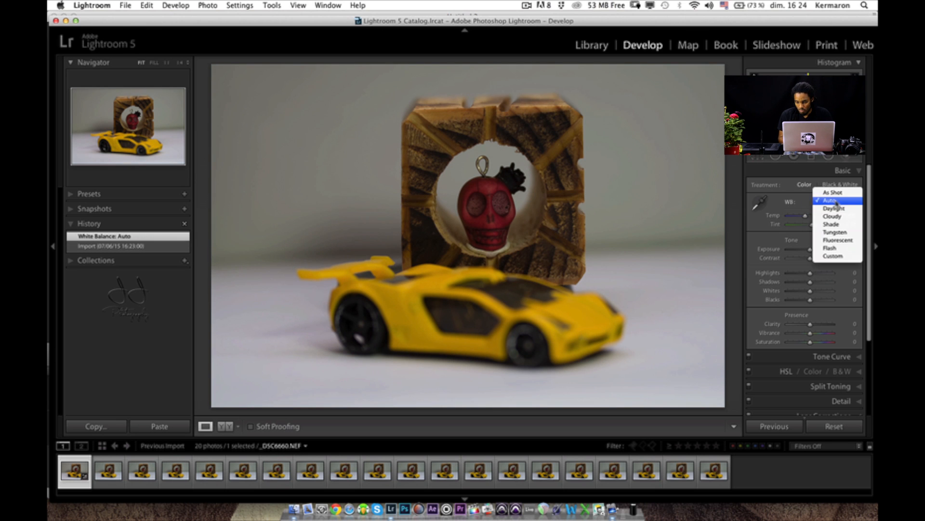
click(831, 207)
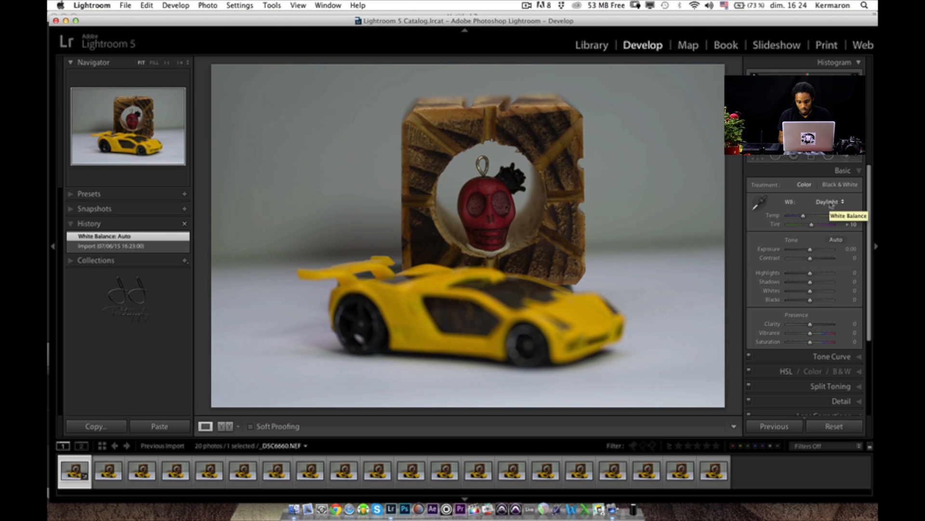
click(831, 202)
click(825, 192)
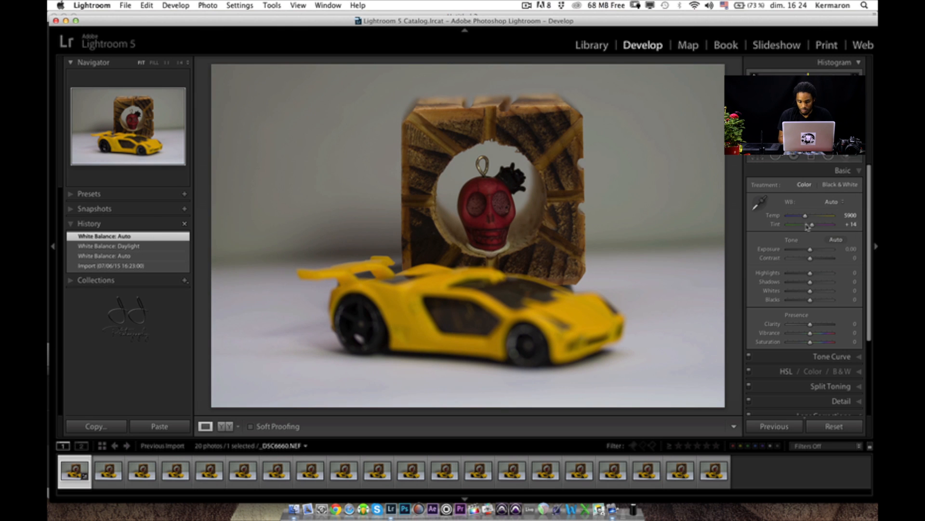
drag(805, 215, 804, 219)
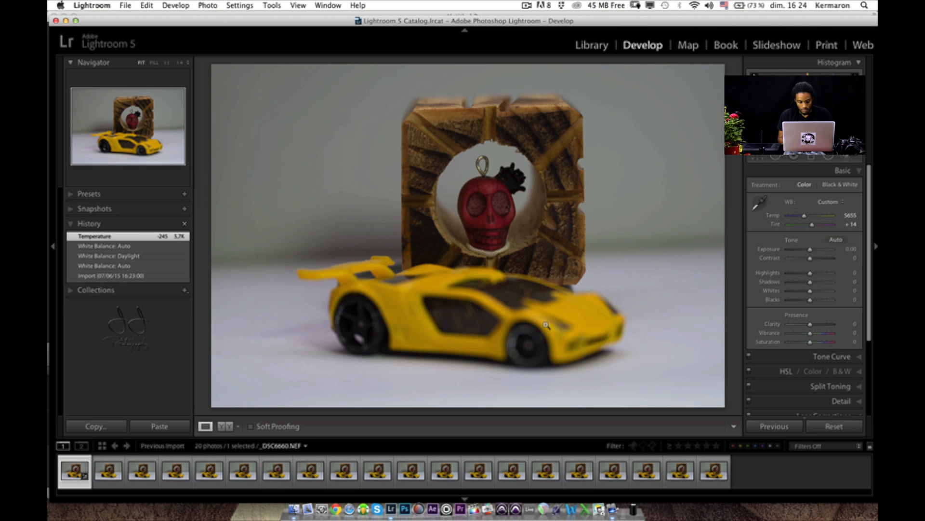
- Convert the photo to black and white and look through the available camera calibration profiles
key(v)
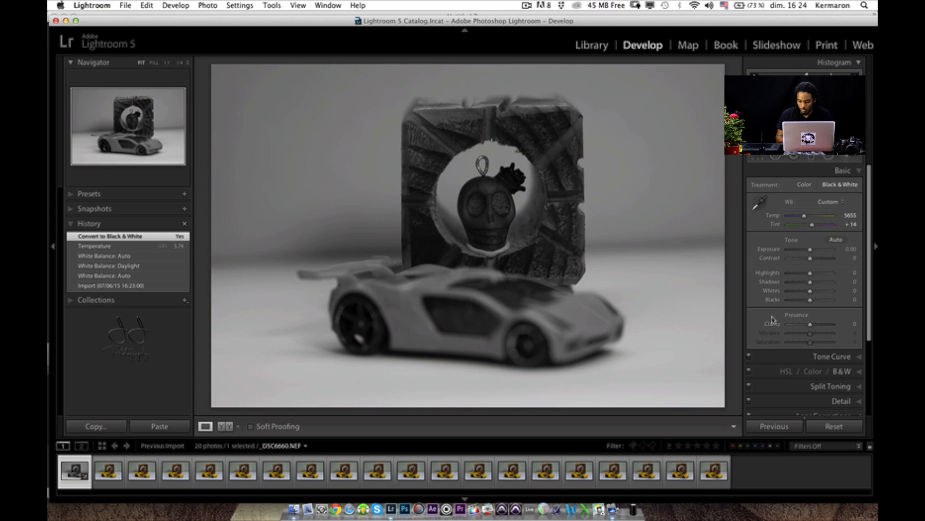
scroll(773, 320, down, 5)
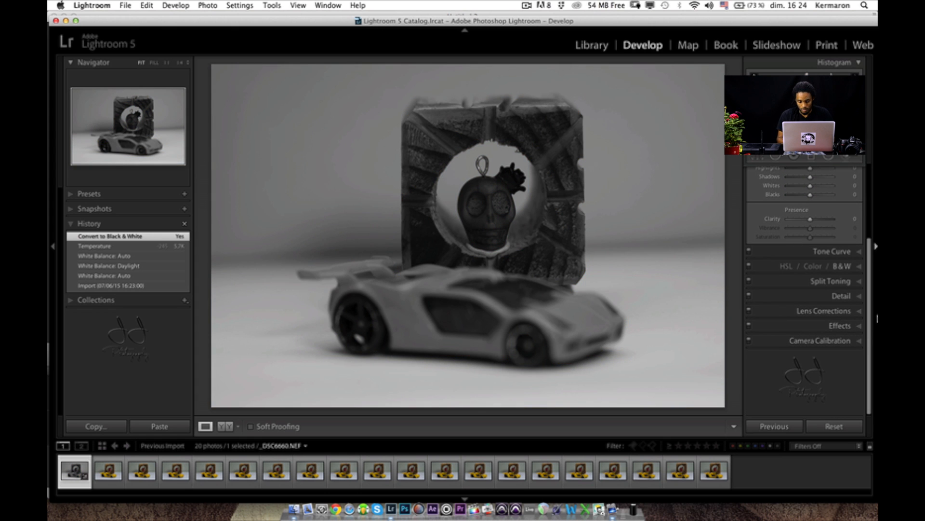
click(841, 339)
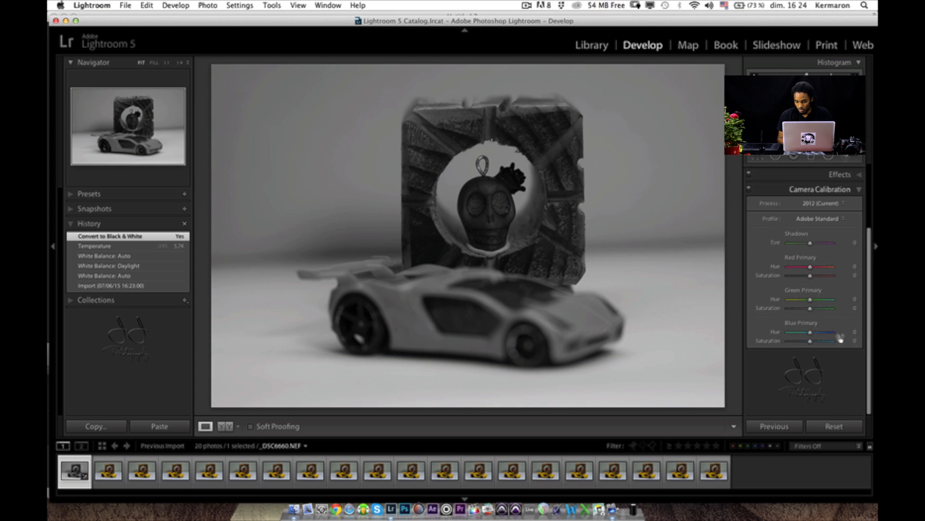
click(816, 217)
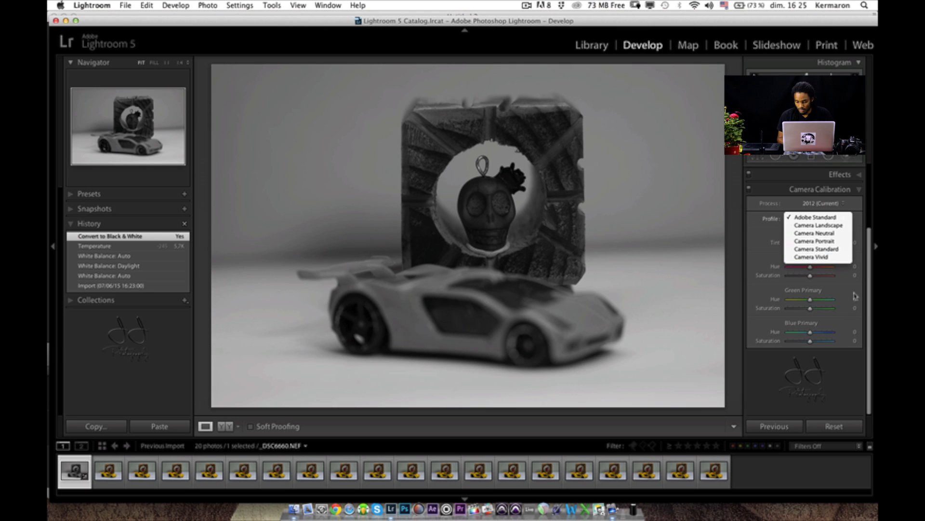
click(749, 240)
- Set exposure to +0.85, contrast to +22, highlights to -55, shadows to +60, whites to +50, blacks to -6 and clarity to +47
scroll(828, 190, up, 5)
click(842, 173)
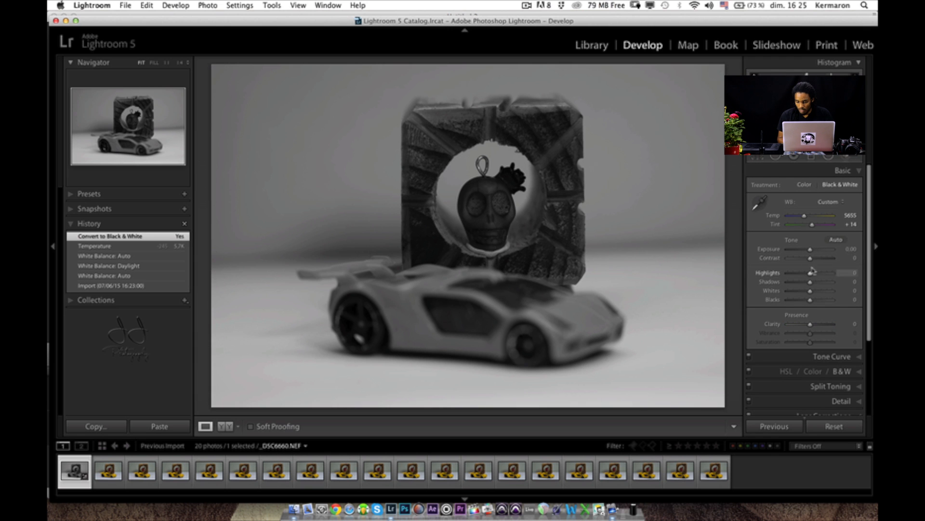
drag(811, 250, 823, 325)
key(alt)
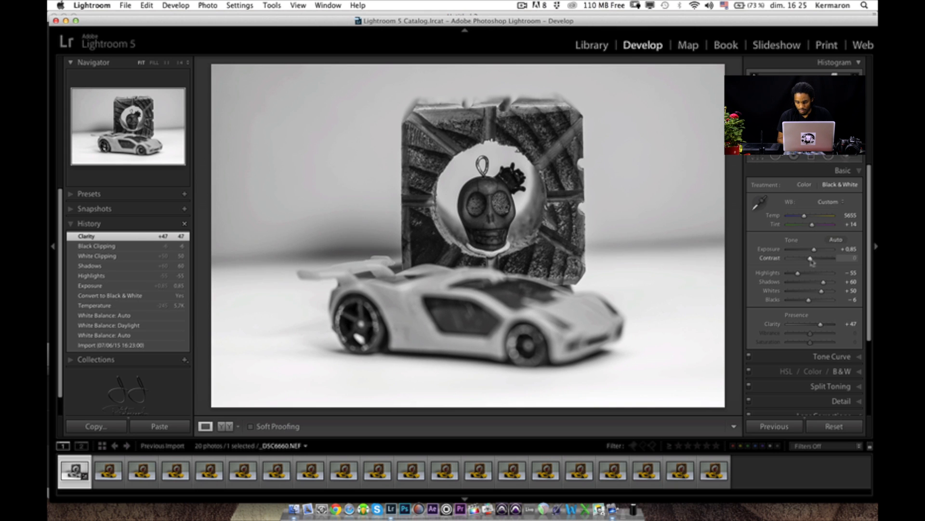
drag(811, 259, 816, 263)
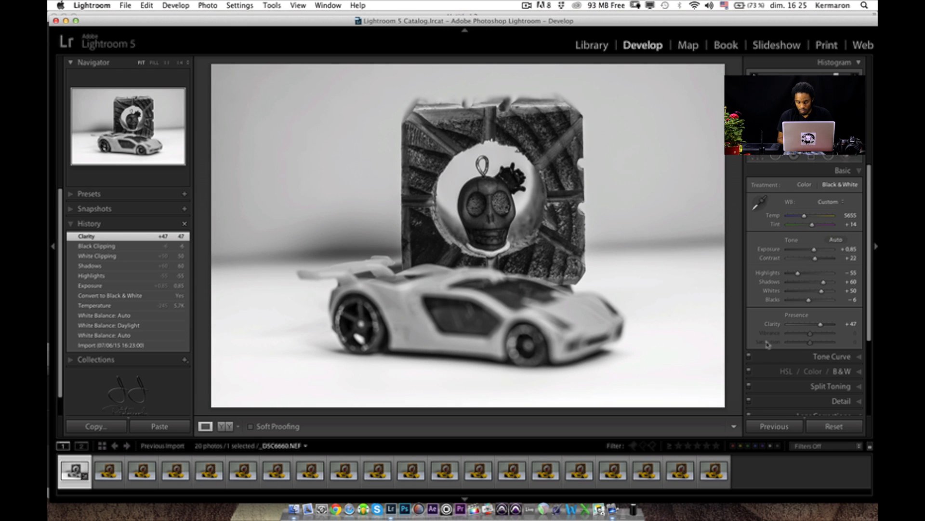
- Set the sharpening amount to 94 with masking at 51, and the luminance noise reduction to 12
scroll(800, 349, down, 3)
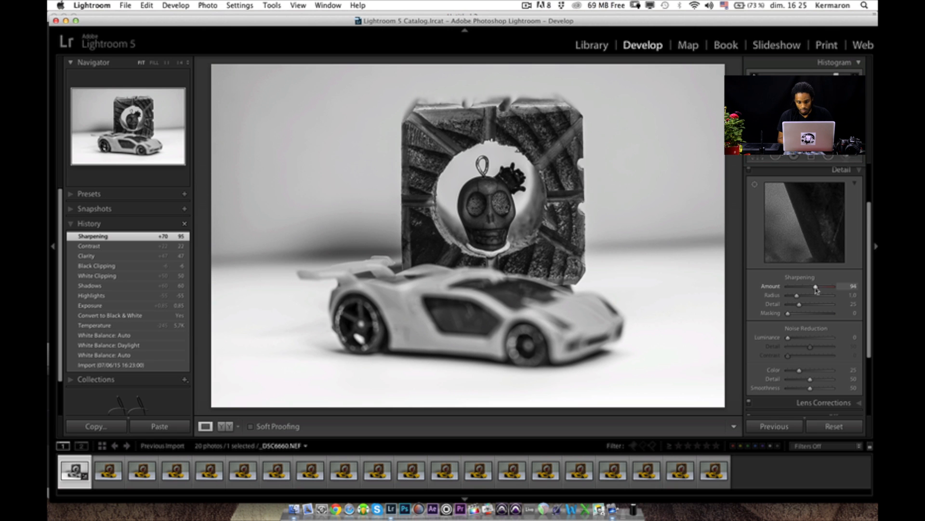
drag(789, 313, 812, 317)
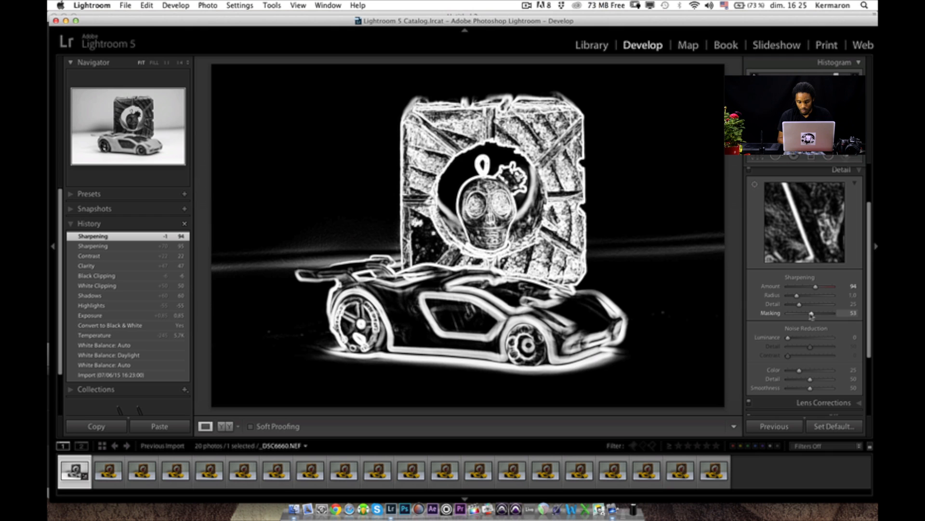
drag(811, 315, 811, 314)
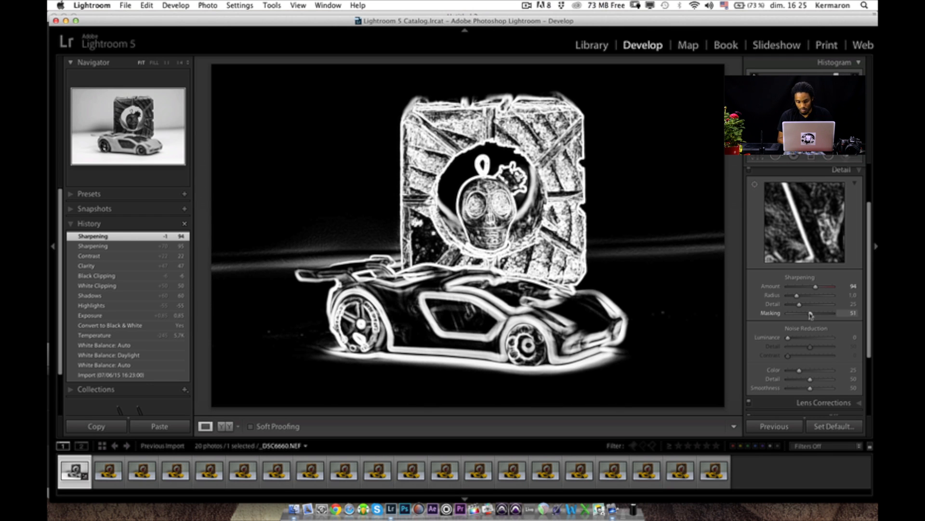
drag(810, 316, 792, 339)
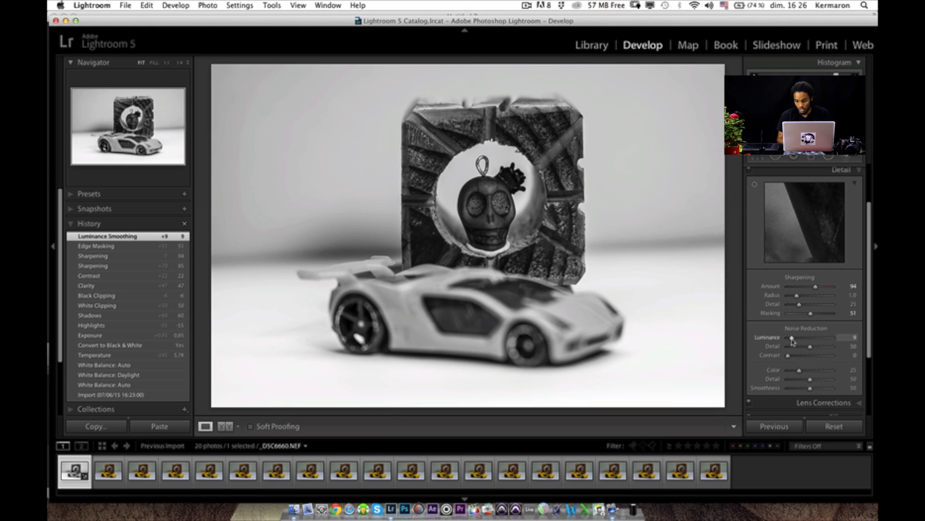
drag(793, 342, 795, 341)
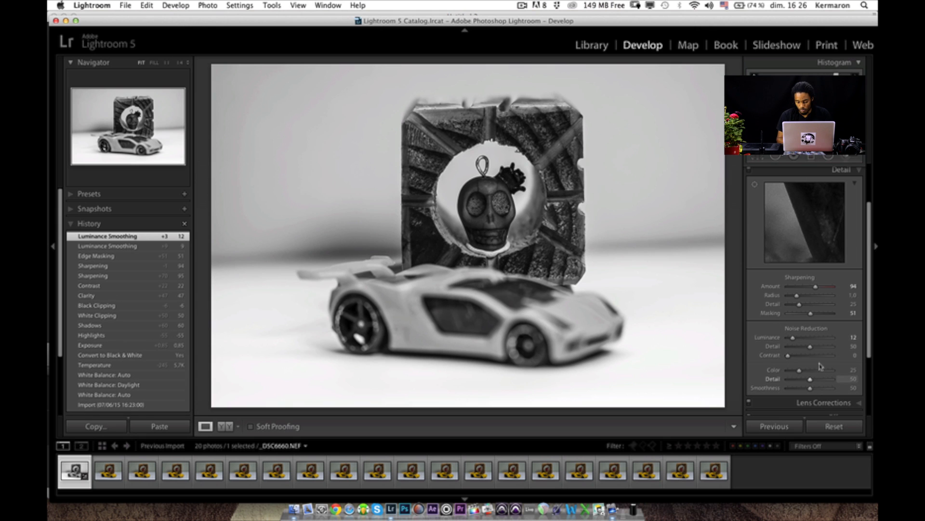
- Enable lens profile corrections and chromatic aberration removal for the photo
scroll(820, 366, down, 5)
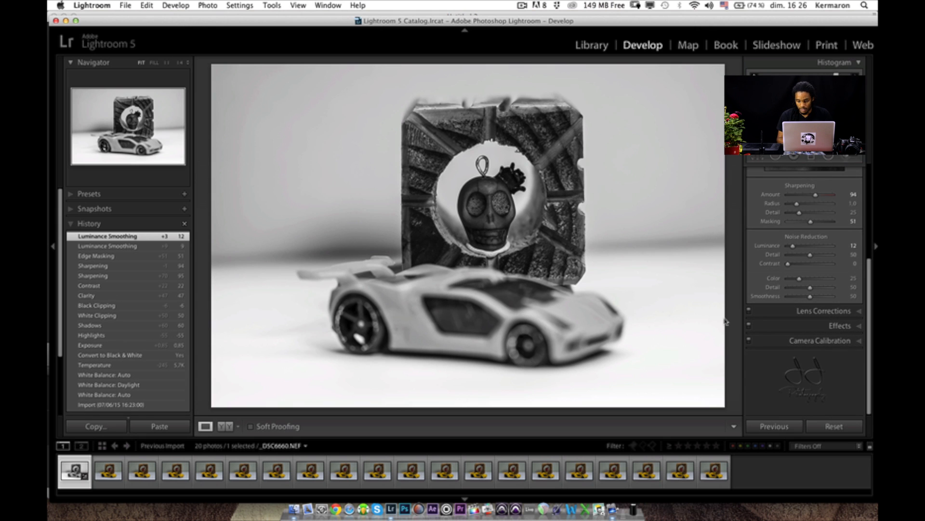
click(819, 311)
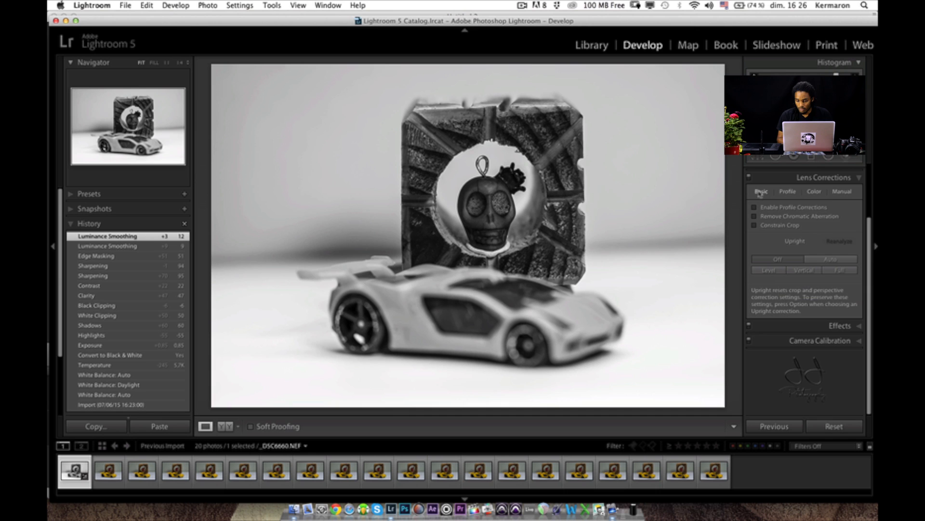
click(755, 207)
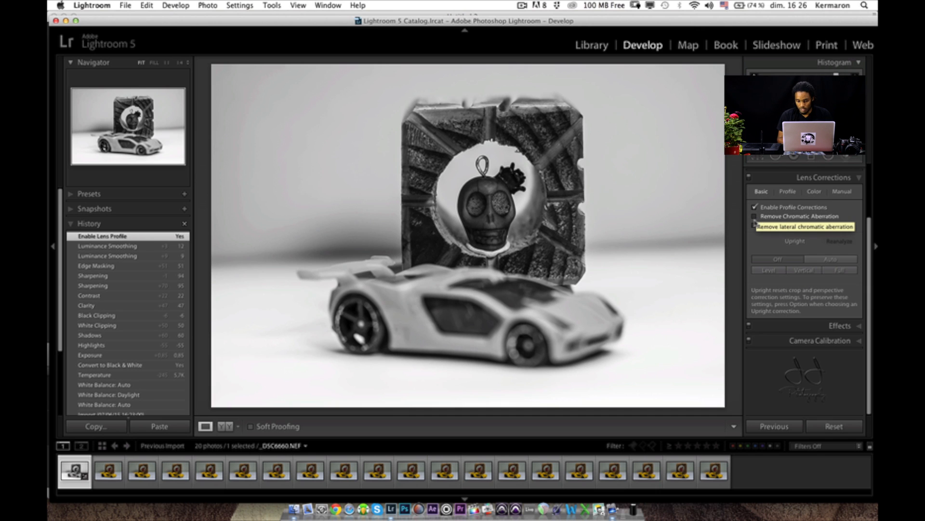
click(755, 216)
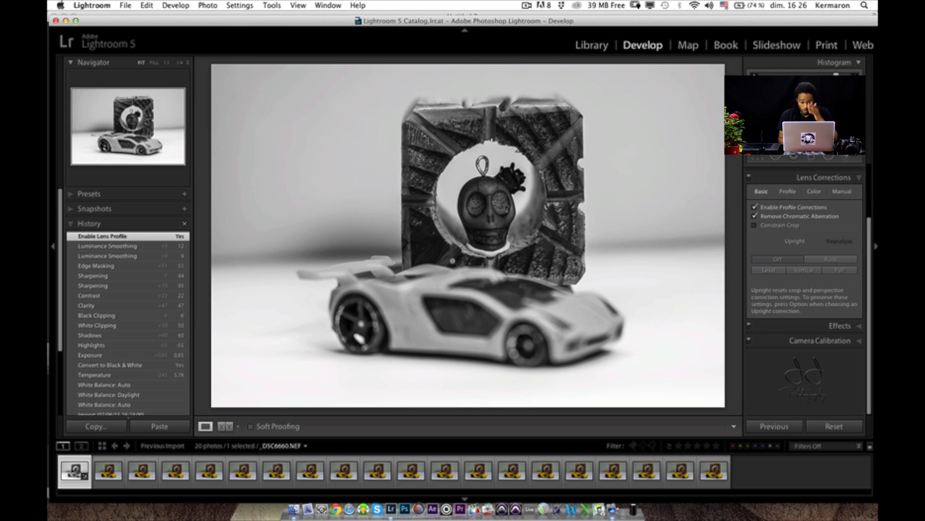
- Straighten the photo along its background horizon to a crop angle of 1.52 and return it to colour treatment
key(r)
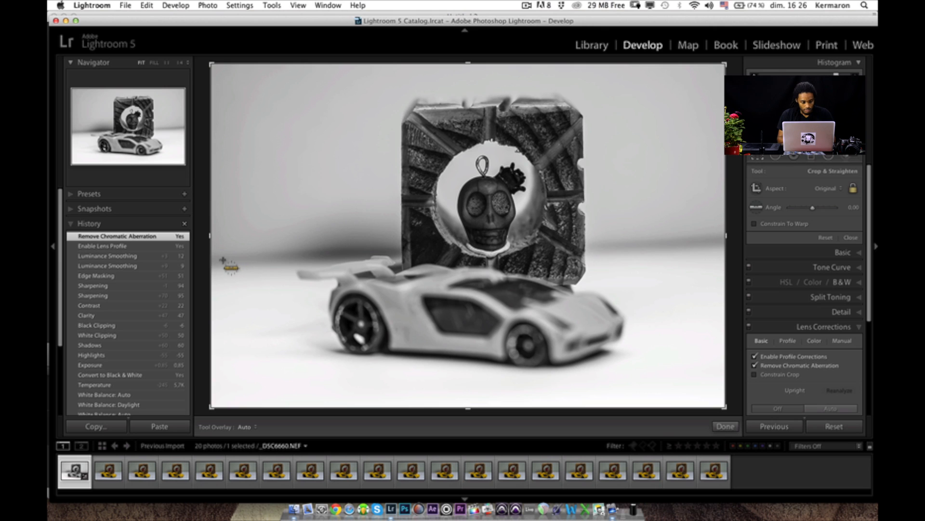
drag(219, 259, 743, 242)
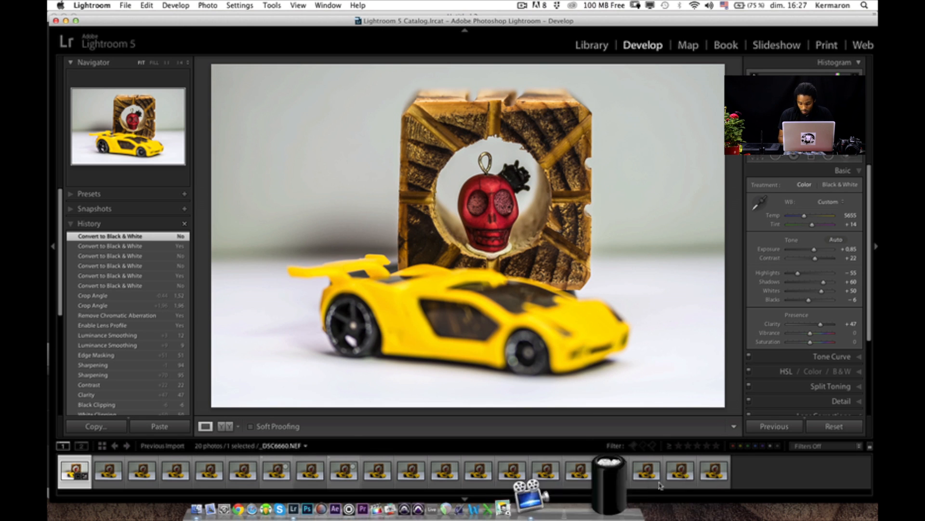
- Select all 20 photos and synchronize the first photo's develop settings to them, including the crop
shift+click(715, 470)
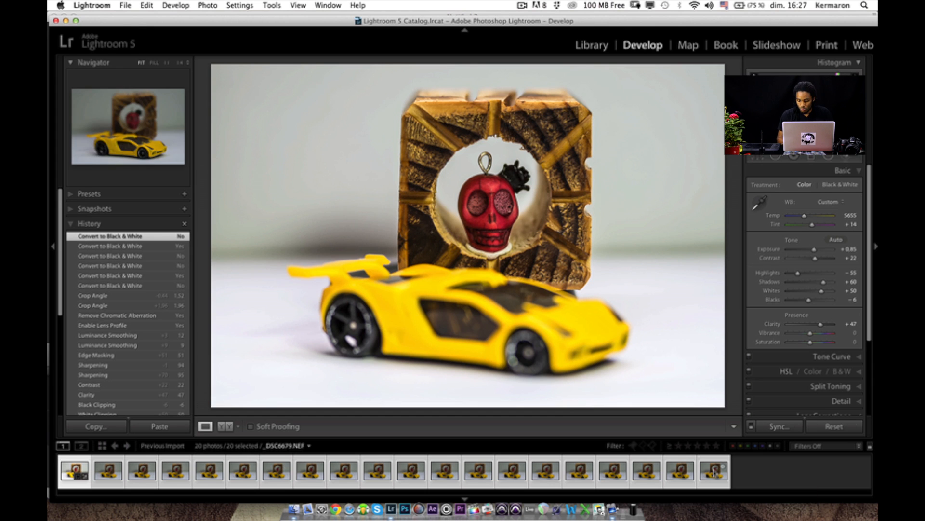
click(774, 427)
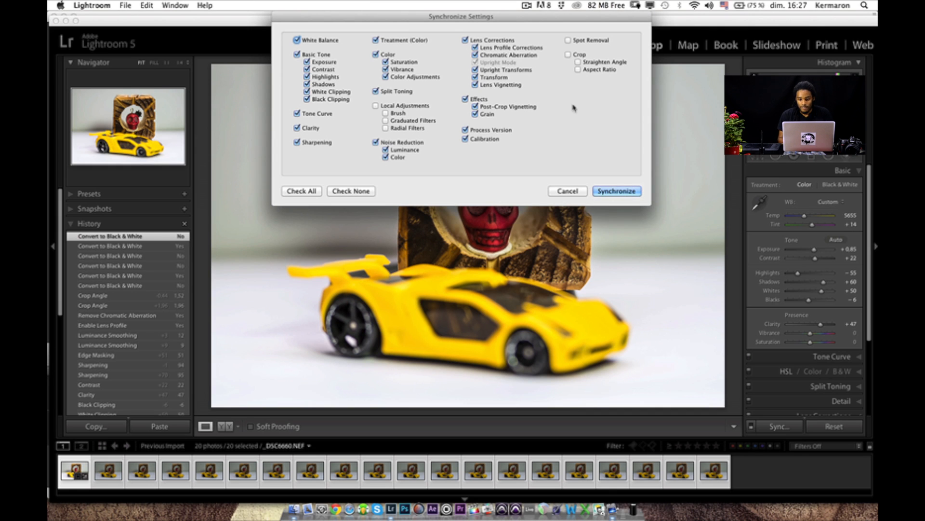
click(568, 54)
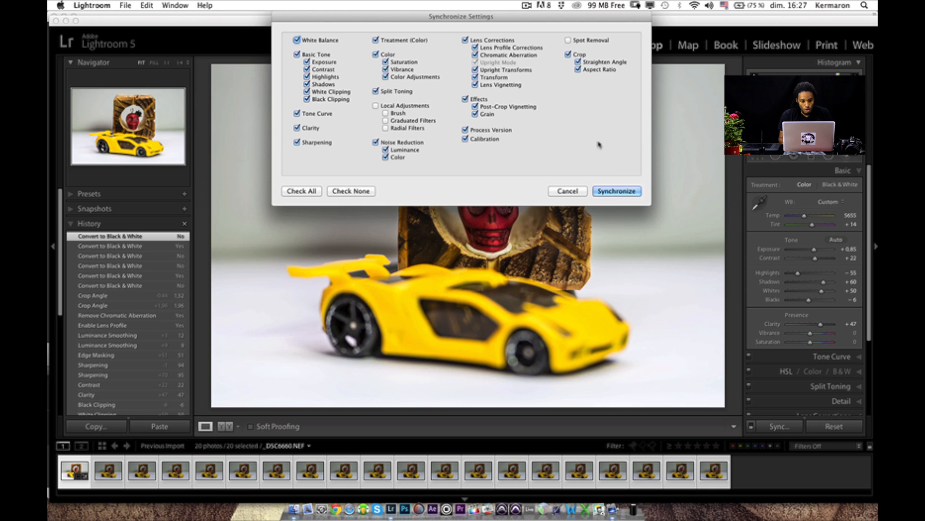
click(606, 192)
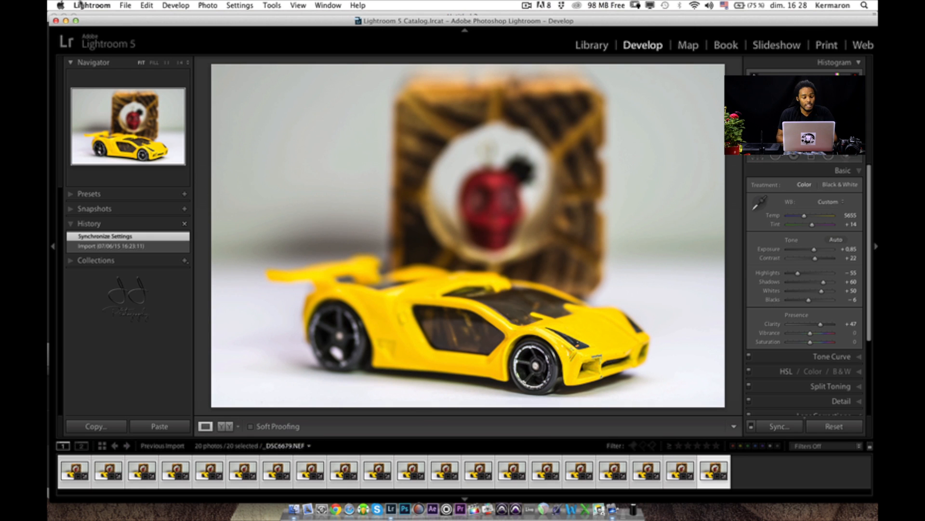
- Export the 20 selected photos with the For Email (Hard Drive) preset, choosing Pictures > Focus Stacking as the parent location
click(125, 7)
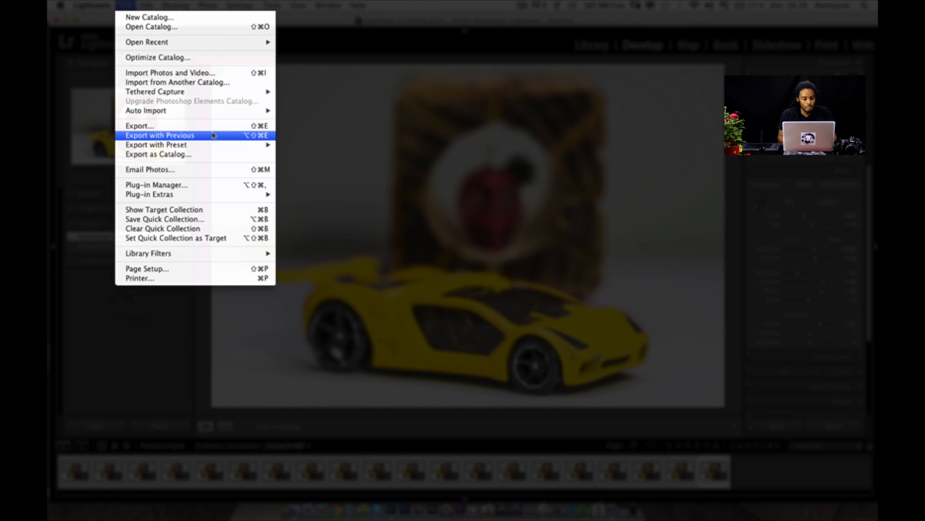
mouse_move(217, 145)
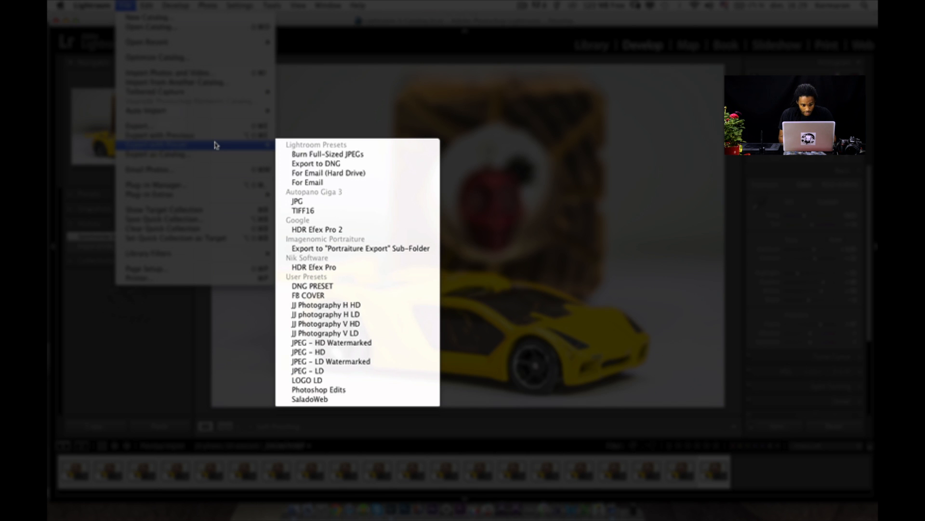
click(326, 175)
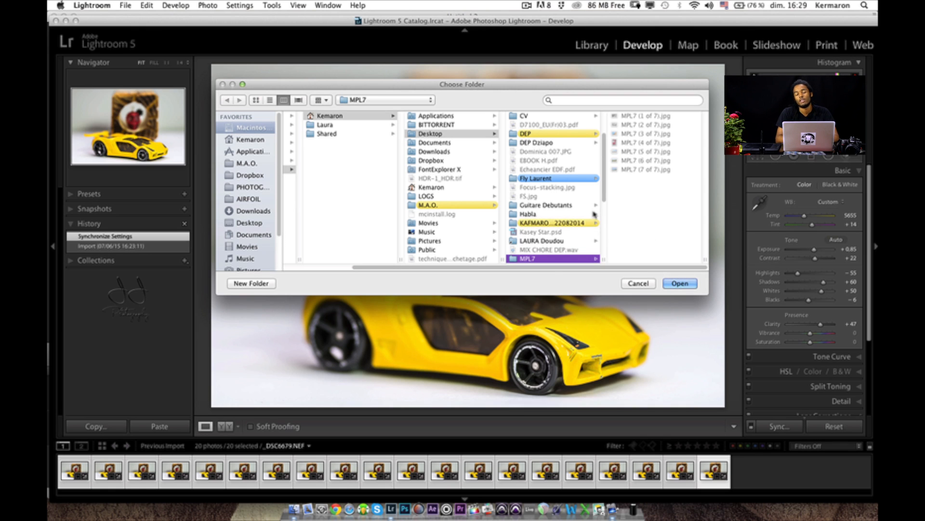
scroll(594, 214, down, 2)
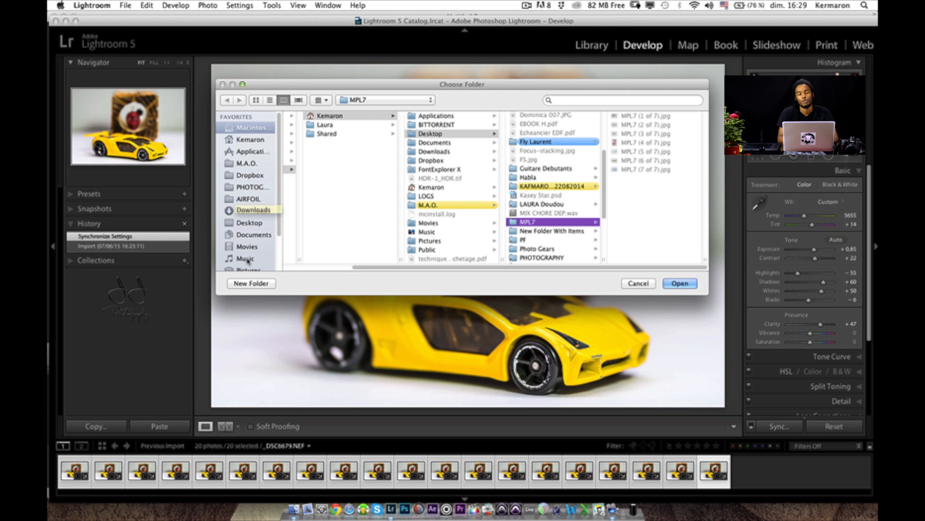
scroll(248, 261, down, 1)
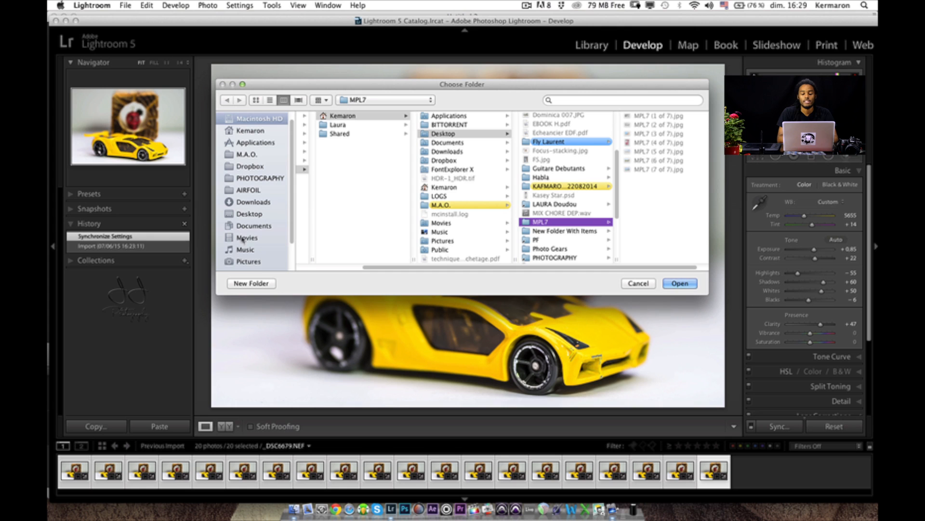
click(250, 263)
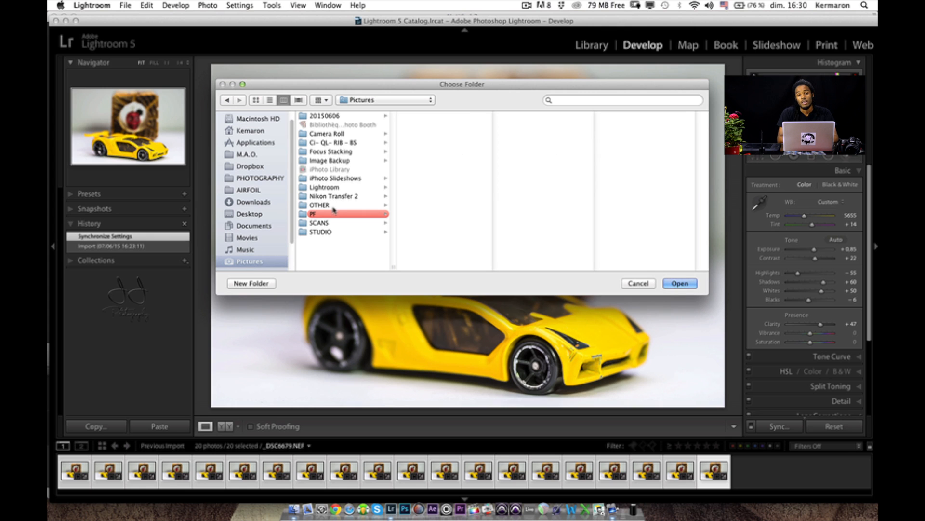
click(329, 153)
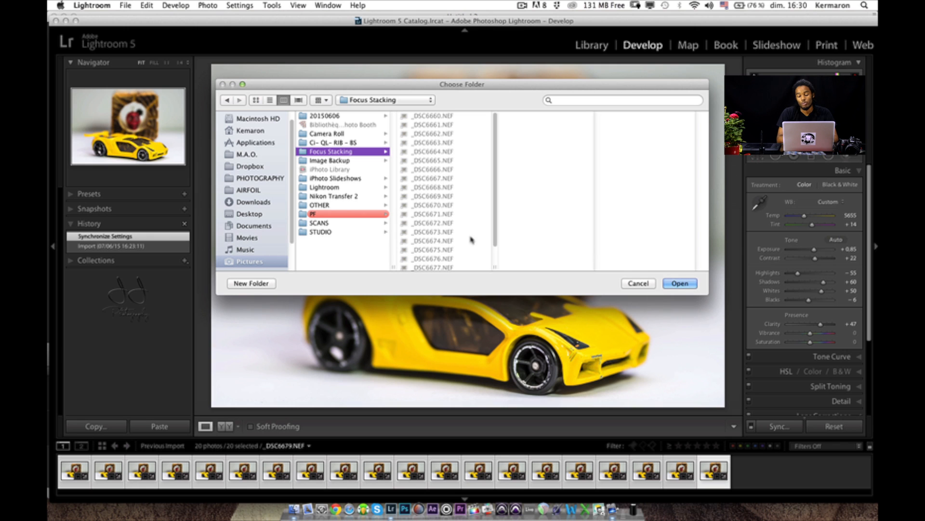
- Create a folder named JPEG inside Focus Stacking and export the photos into it
click(267, 283)
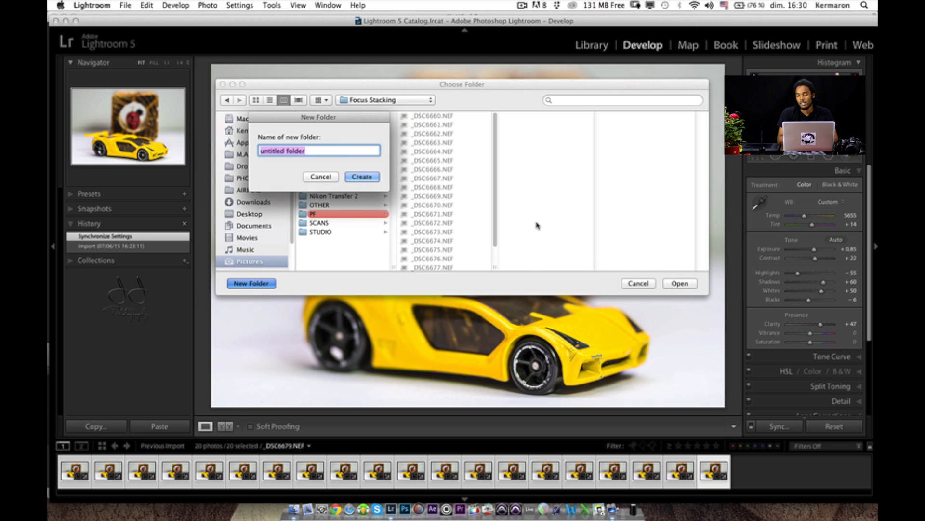
text(jpg)
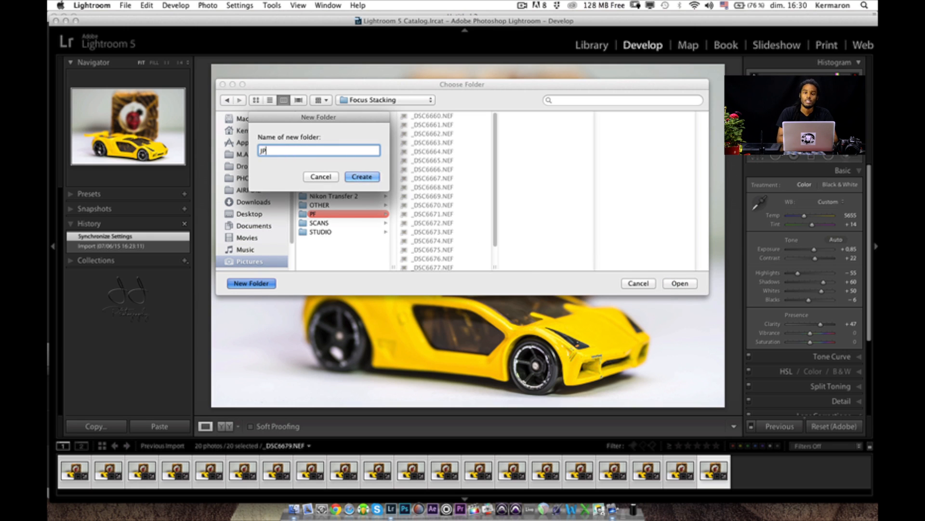
key(Return)
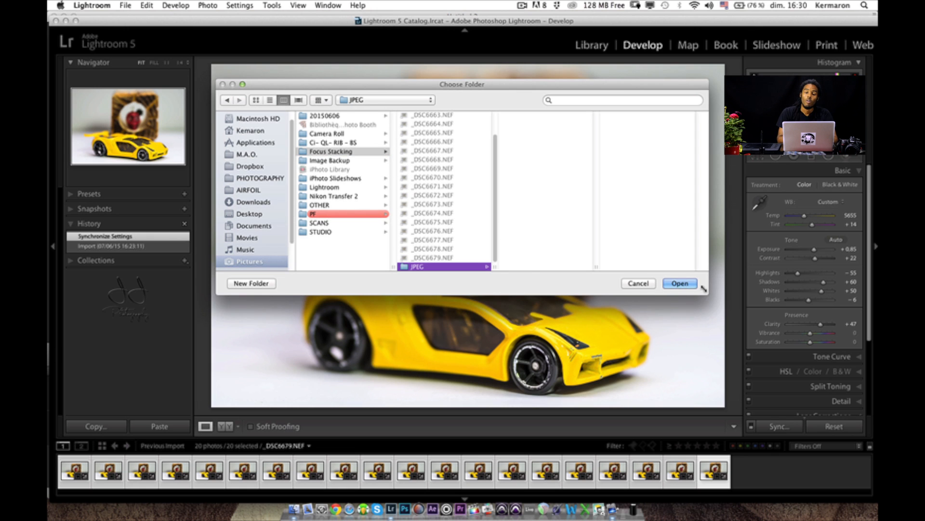
click(685, 284)
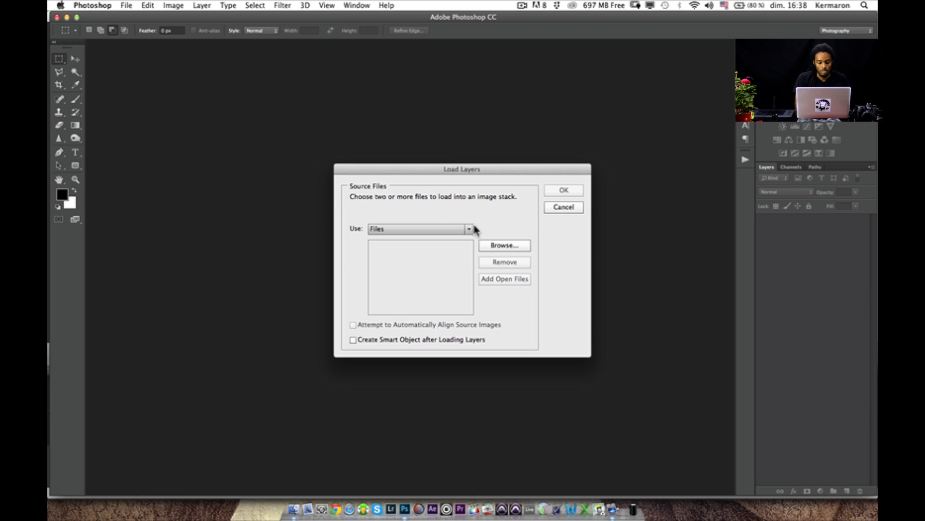
- In Photoshop, restart Load Files into Stack and set its source to Folder
click(564, 207)
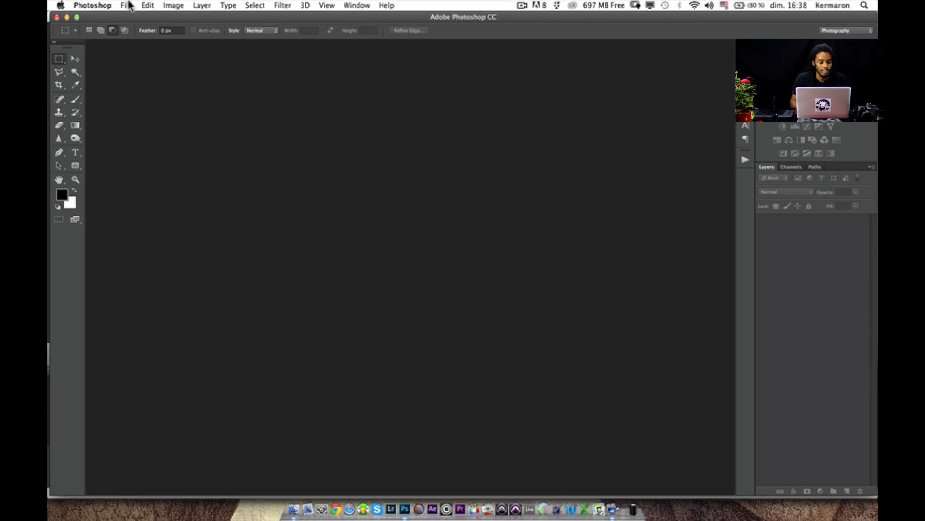
click(127, 6)
mouse_move(223, 233)
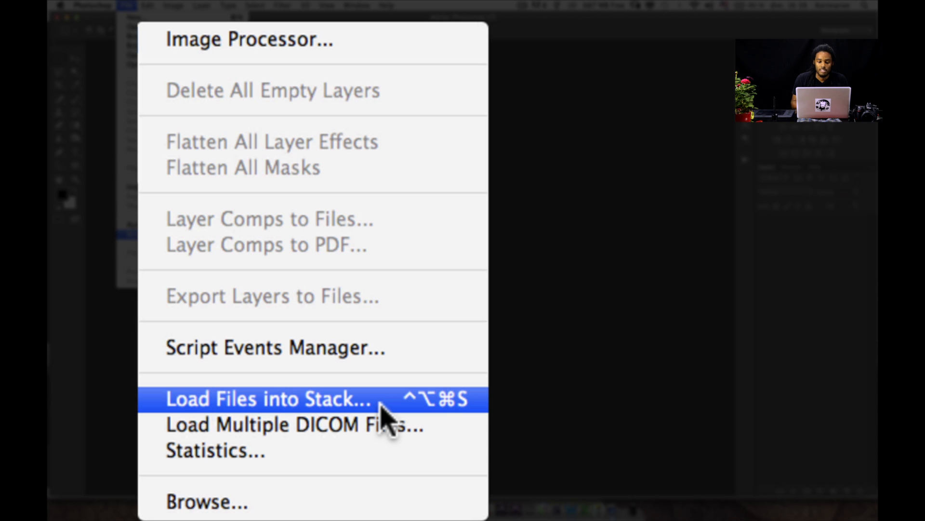
click(380, 405)
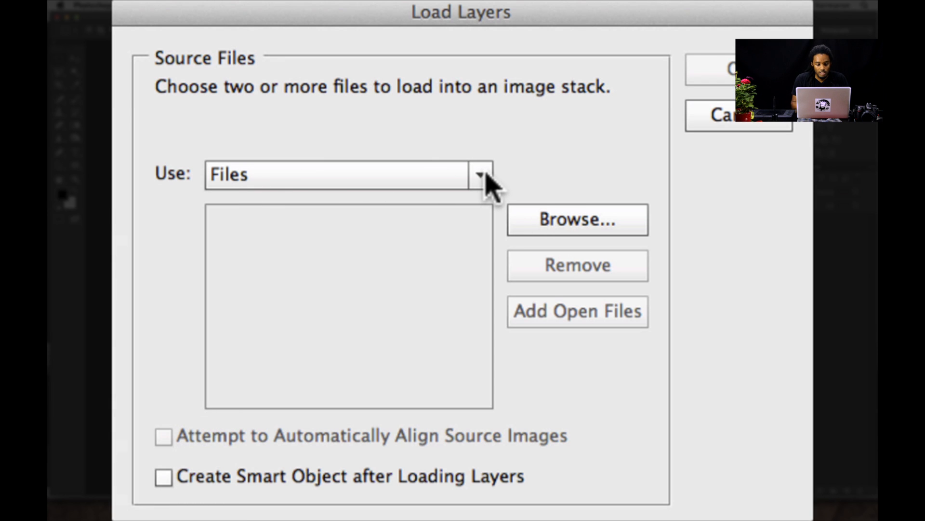
click(486, 178)
click(434, 256)
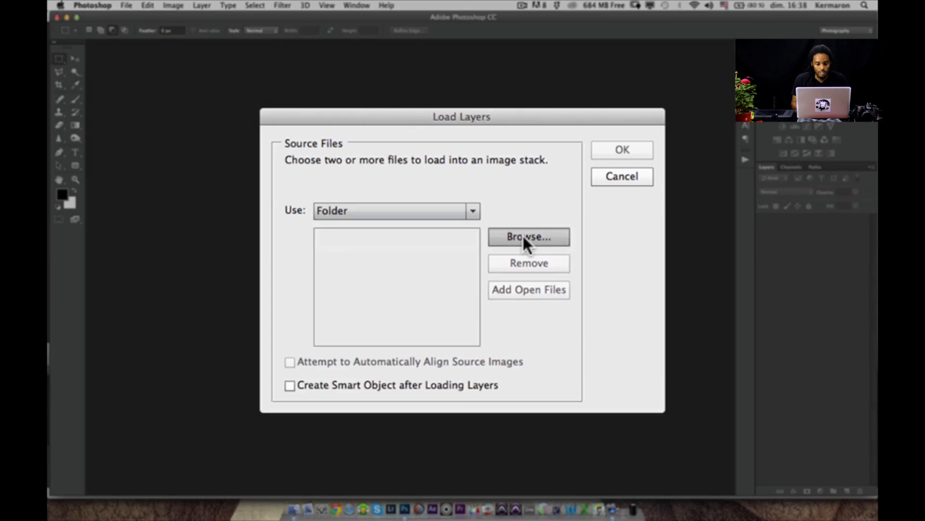
- Load the images of the JPEG folder in Pictures > Focus Stacking as layers, without automatic alignment or smart object creation
click(549, 227)
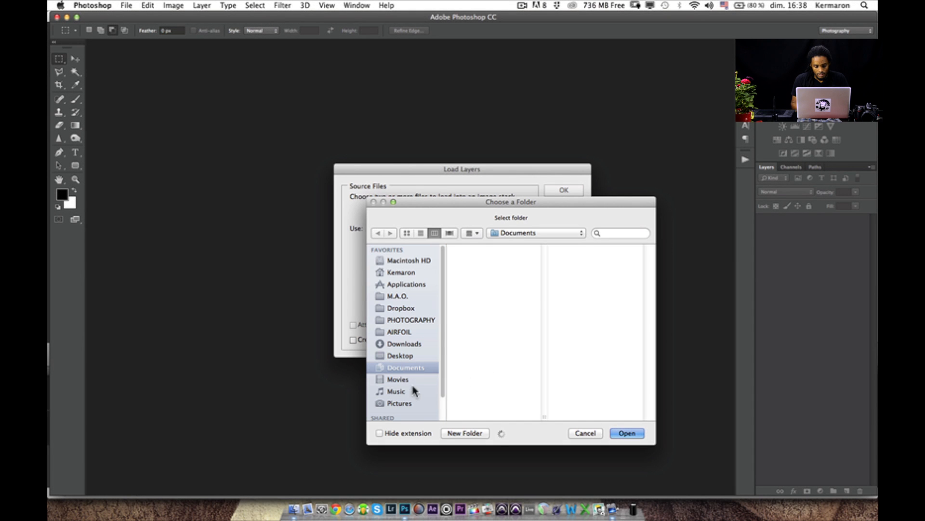
click(398, 368)
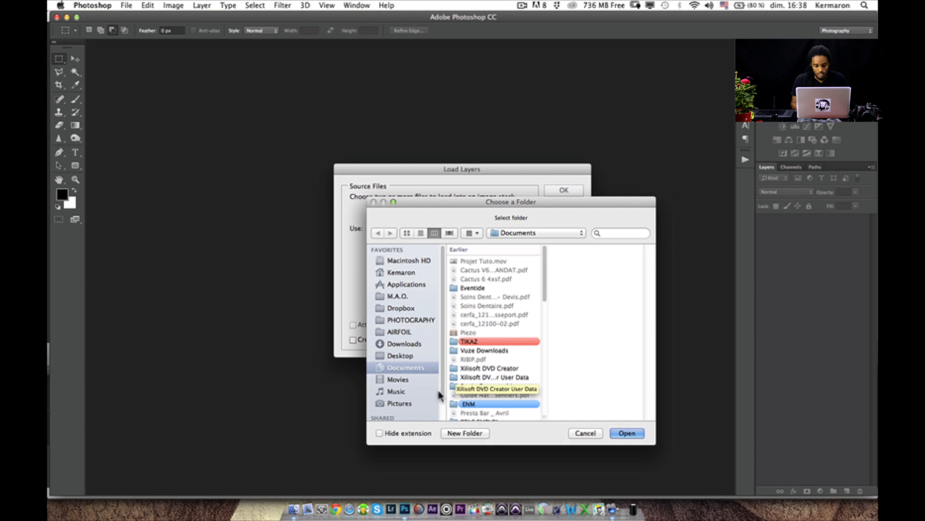
click(401, 403)
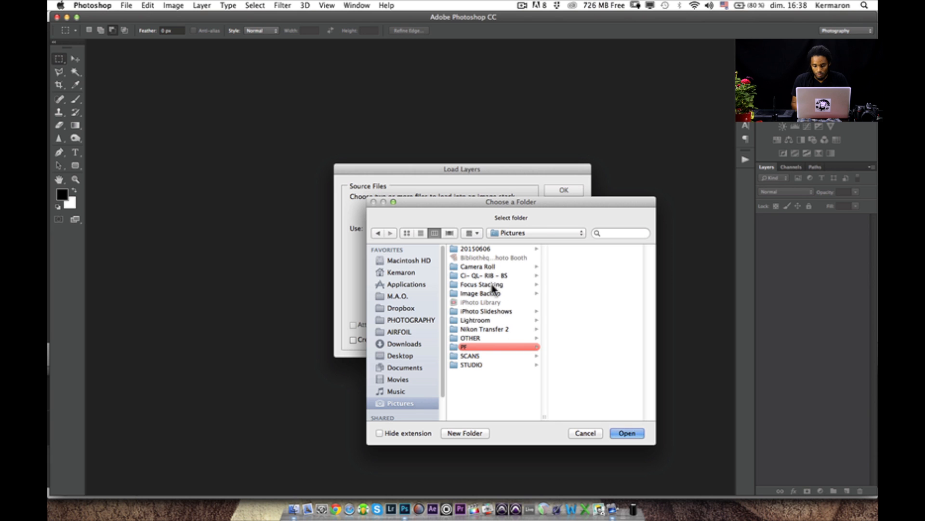
click(496, 284)
scroll(614, 333, down, 3)
click(571, 415)
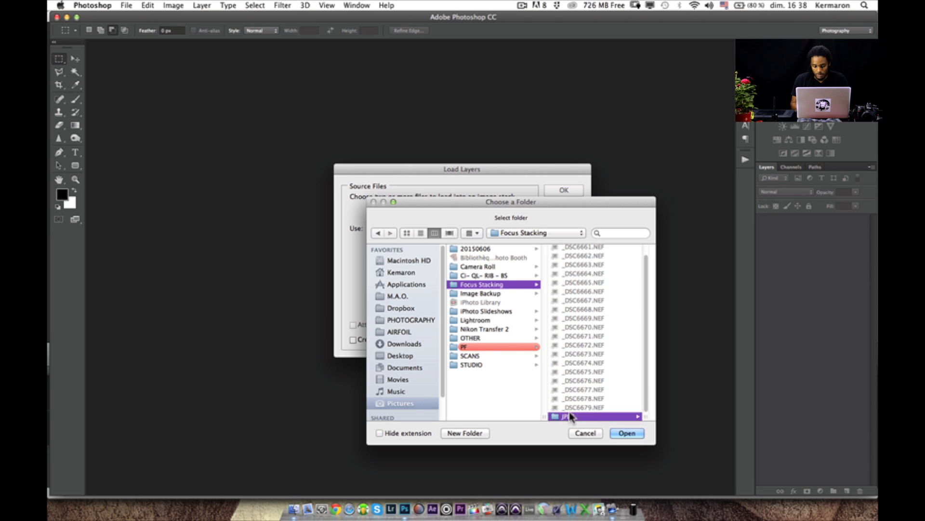
click(627, 432)
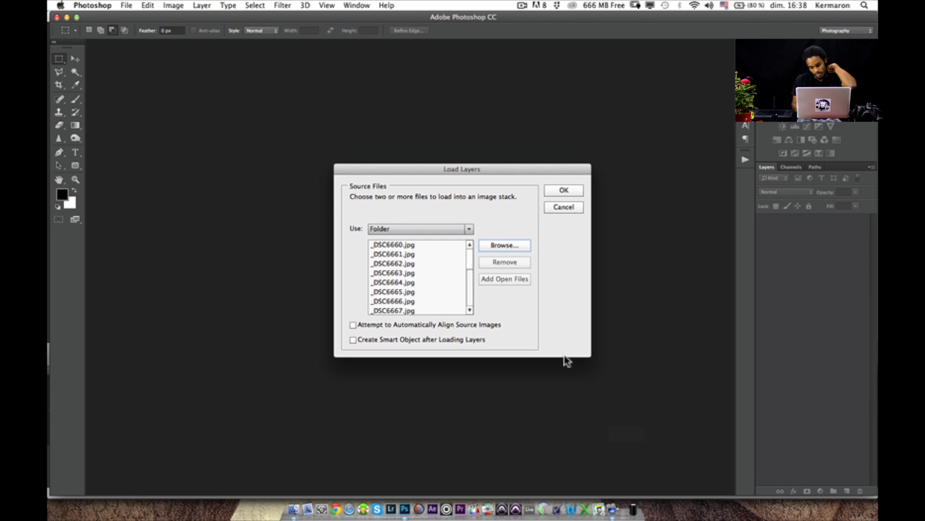
click(564, 192)
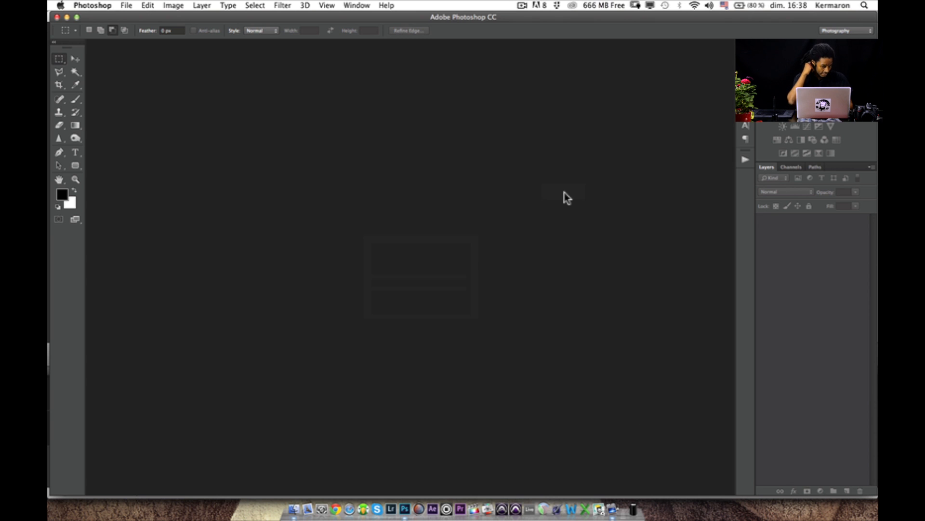
- Select all the photo layers from _DSC6660.jpg to _DSC6679.jpg
scroll(806, 374, down, 3)
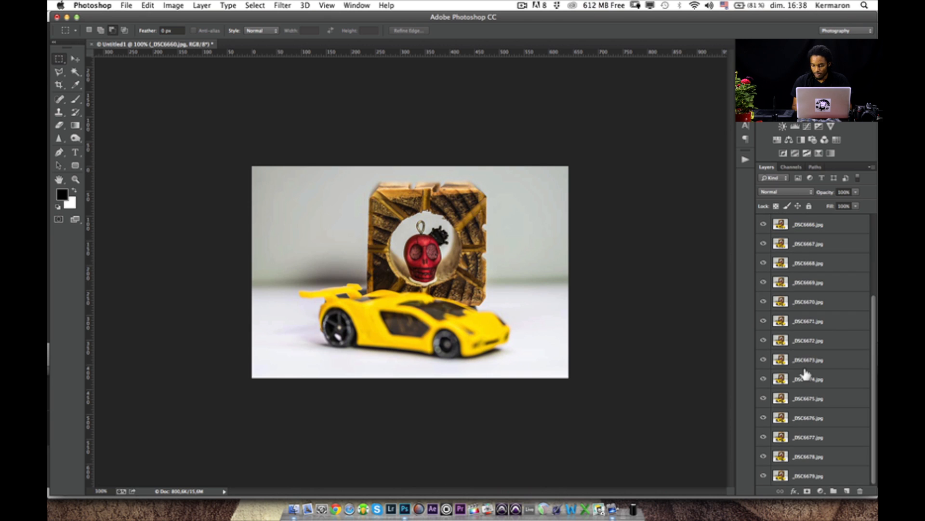
scroll(828, 408, up, 3)
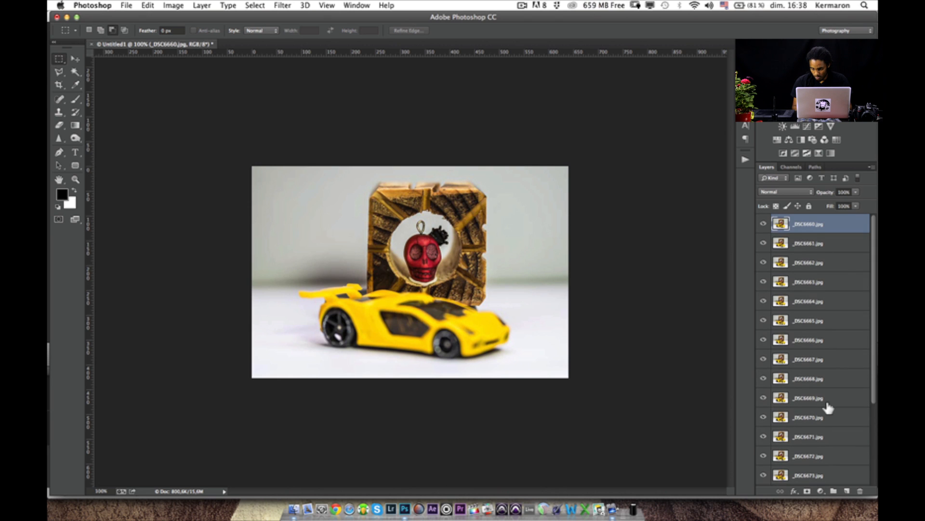
key(super+a)
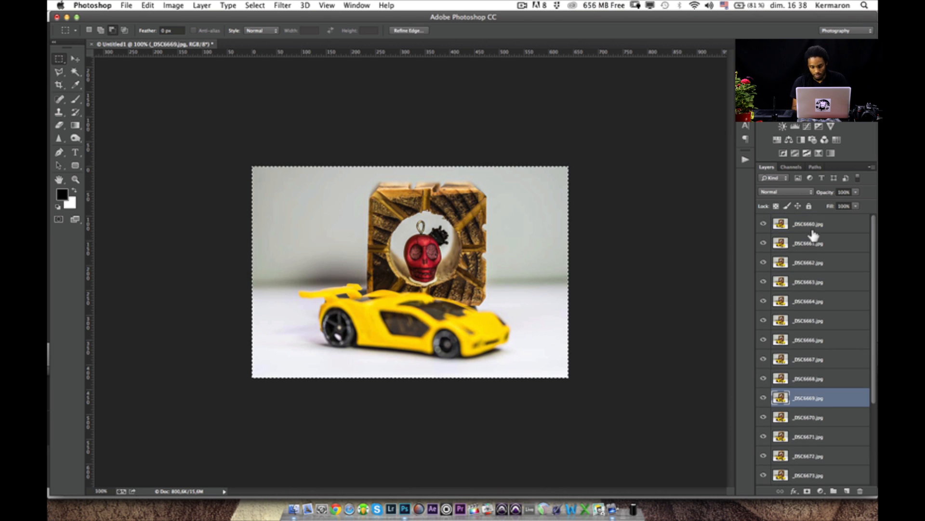
scroll(847, 380, down, 3)
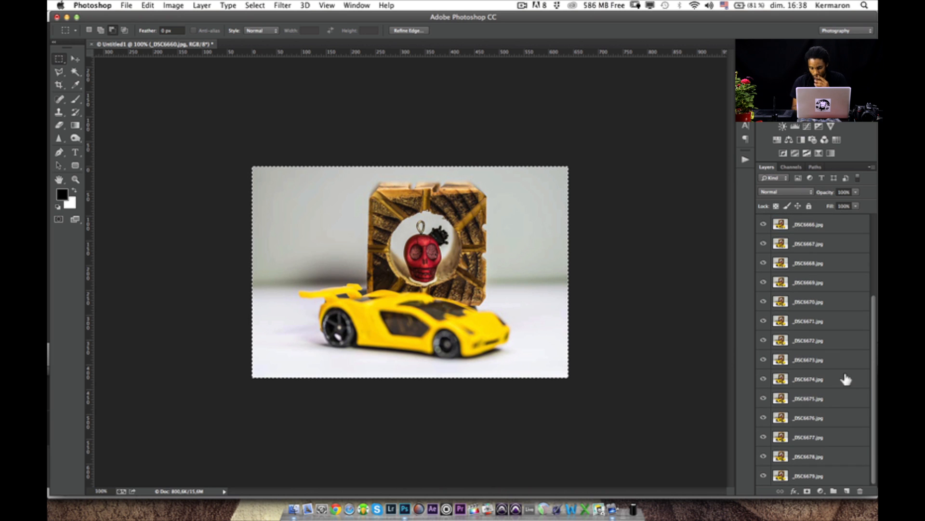
shift+click(835, 479)
scroll(816, 296, up, 3)
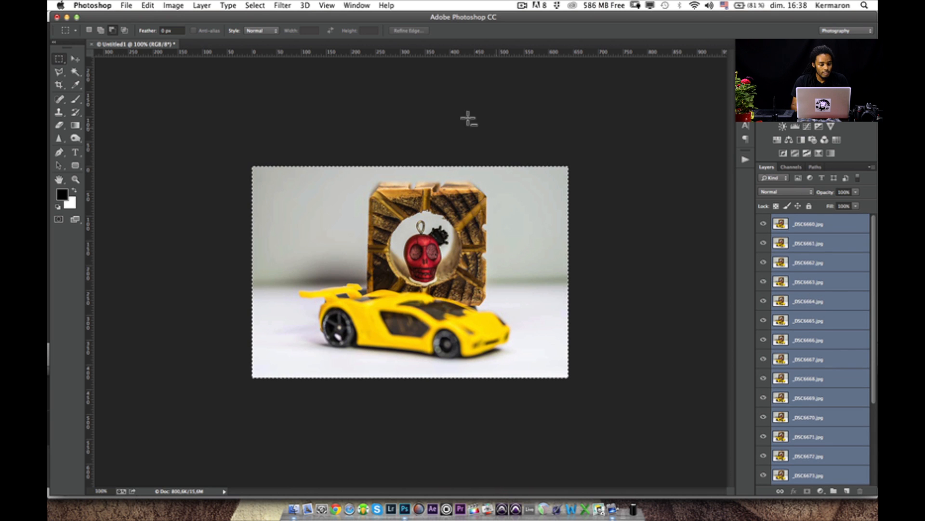
- Auto-align the selected layers with the Auto projection and no lens correction
click(147, 6)
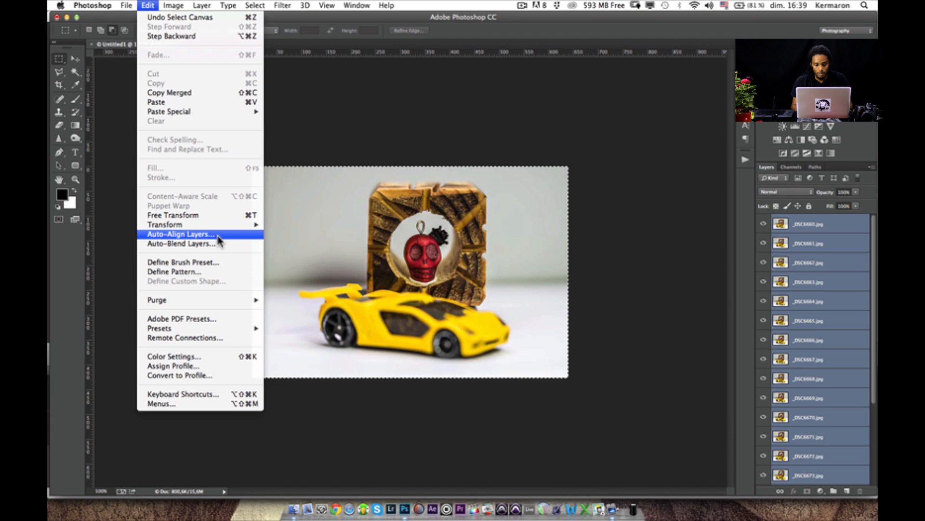
click(219, 235)
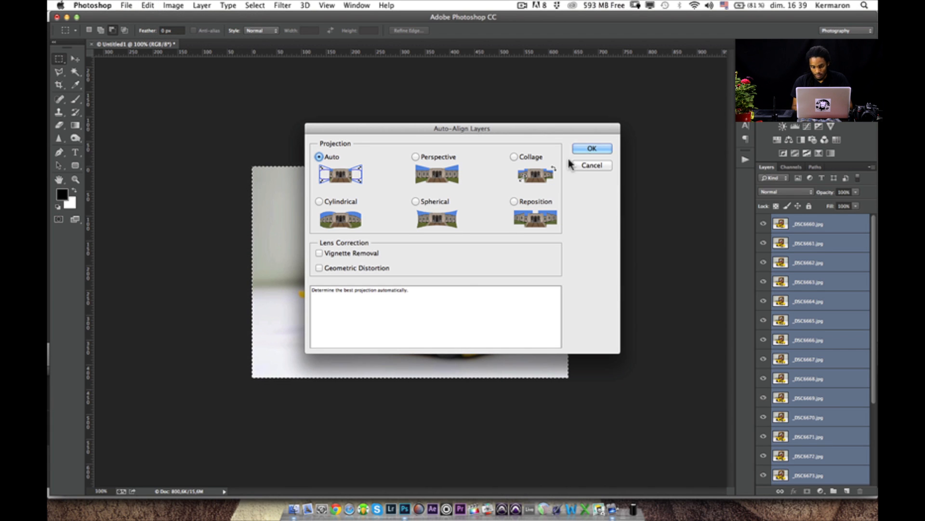
click(593, 149)
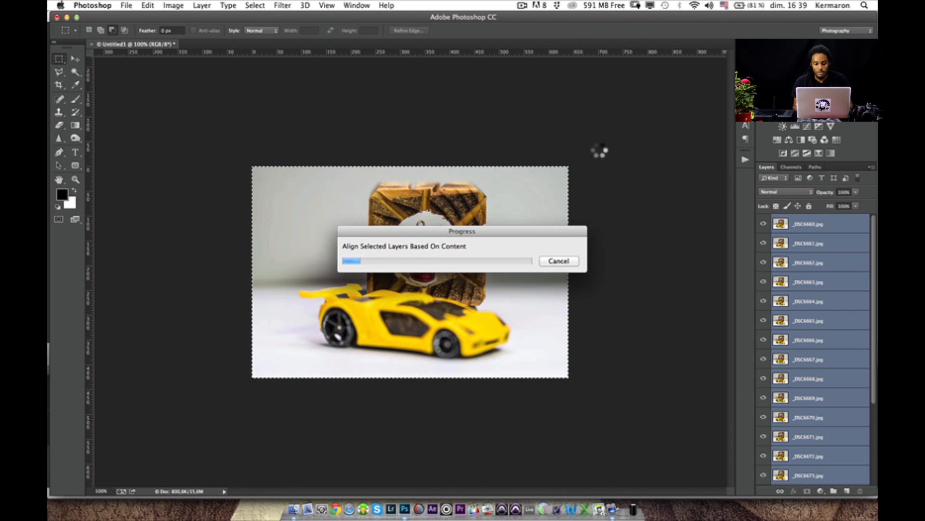
- Crop the aligned stack just inside its edges in the original ratio, shifting the crop frame right to the canvas edge
click(58, 84)
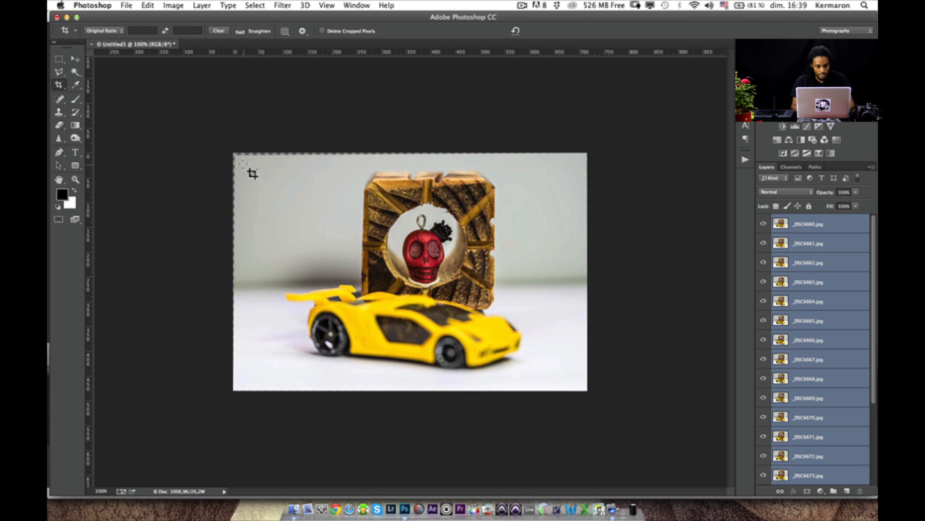
drag(240, 162, 572, 393)
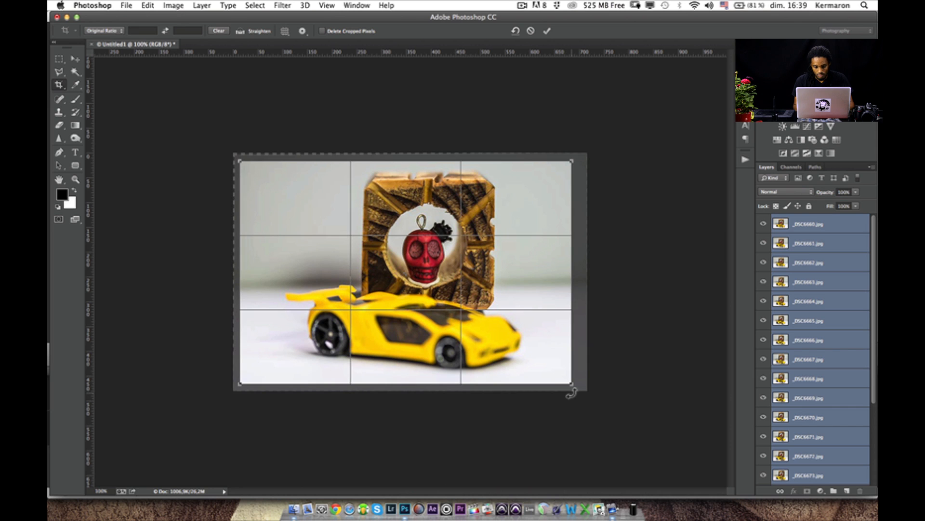
key(Right)
key(Right)
key(Right)
key(Right)
key(Right)
key(Right)
key(Right)
key(Right)
key(Right)
key(Right)
key(Right)
key(Right)
key(Right)
key(Right)
key(Right)
key(Right)
key(Right)
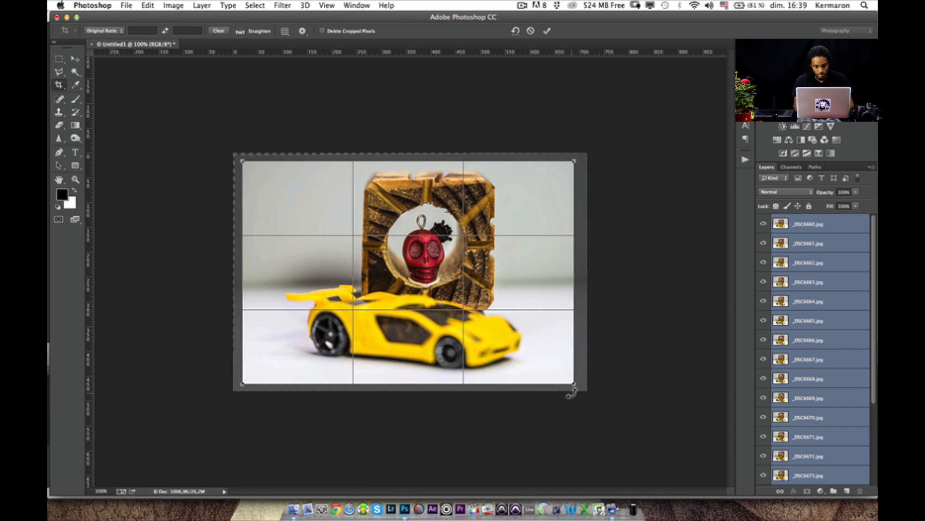
key(Right)
key(Right)
key(Right)
key(Right)
key(Right)
key(Right)
key(Right)
key(Right)
key(Right)
key(Right)
key(Right)
key(Right)
key(Right)
key(Right)
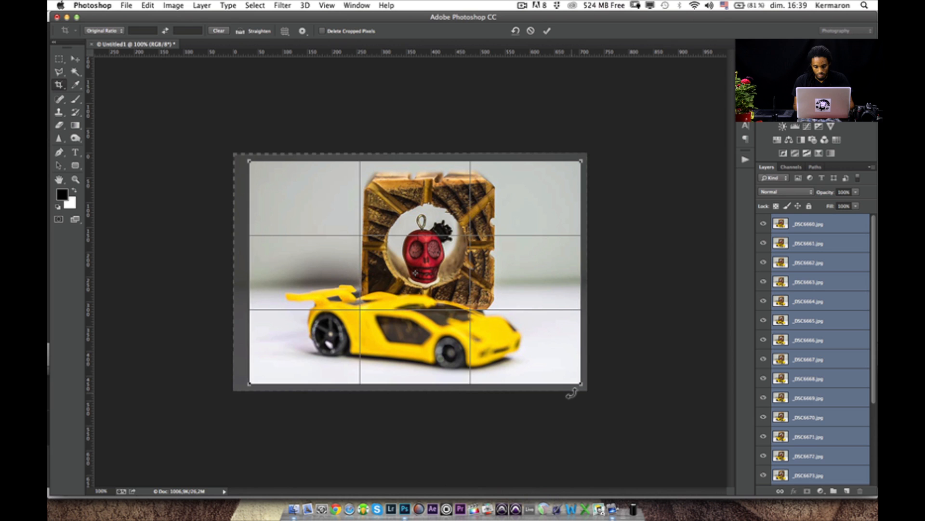
key(Right)
key(Right)
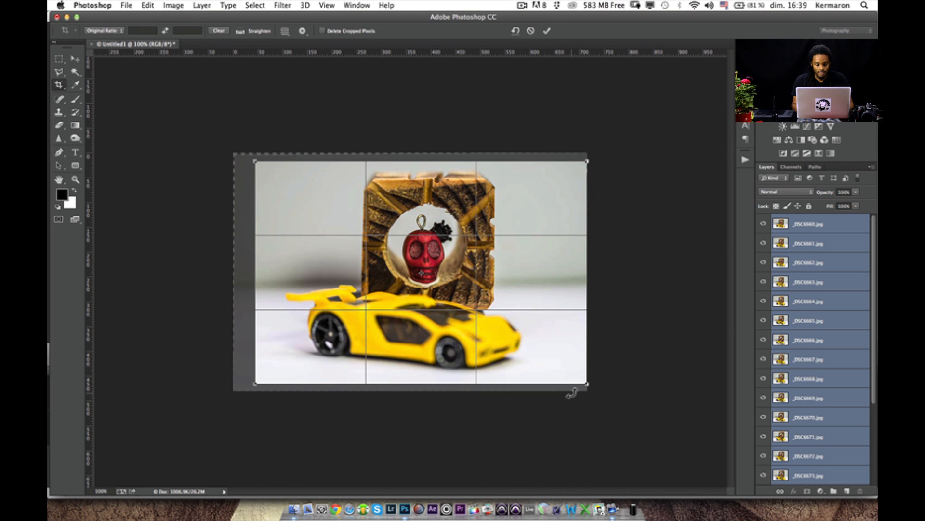
key(Return)
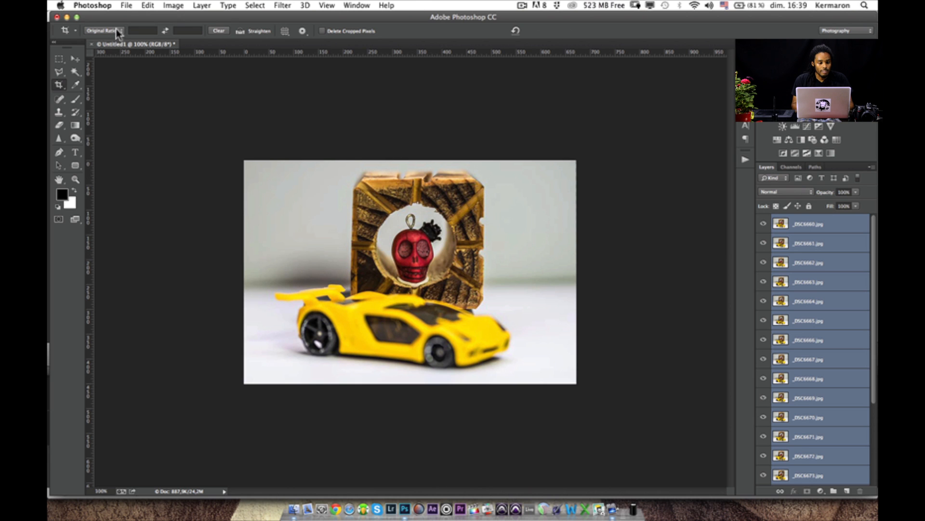
- Auto-blend the selected photo layers with the Stack Images method and Seamless Tones and Colors enabled
click(146, 6)
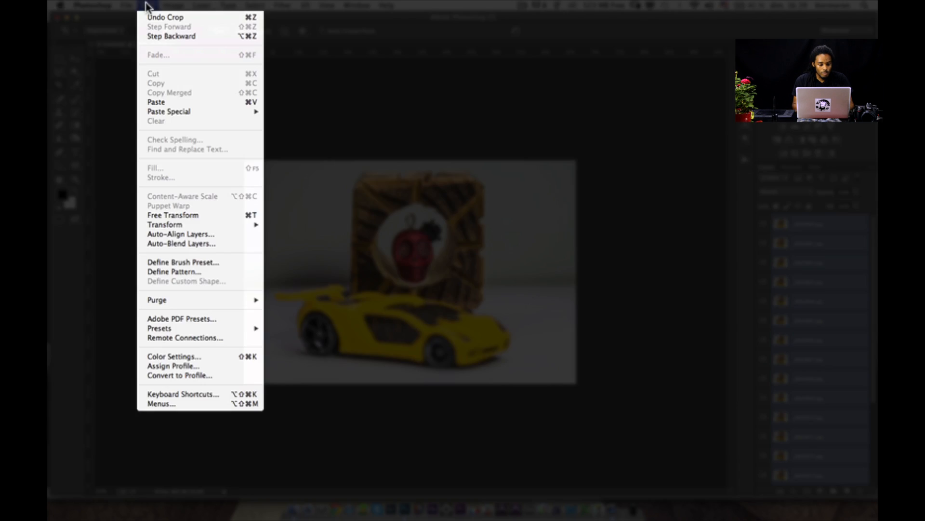
click(211, 244)
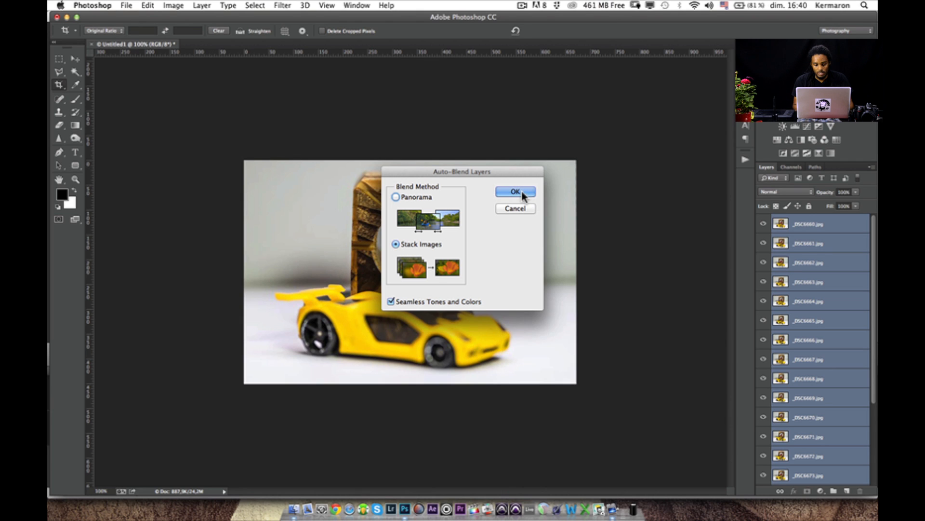
click(515, 191)
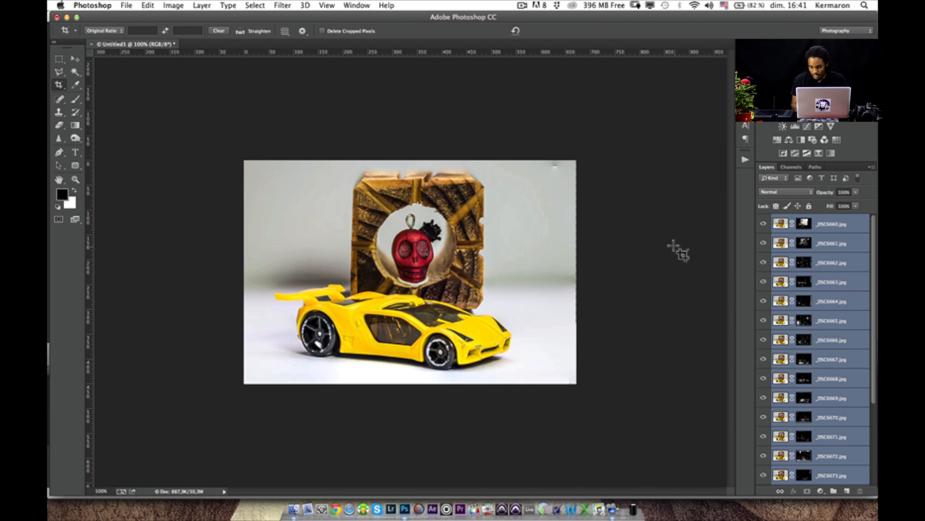
- Select only the _DSC6662.jpg layer and hide all photo layers from _DSC6660.jpg to _DSC6679.jpg
click(832, 264)
drag(763, 224, 753, 511)
scroll(849, 401, down, 5)
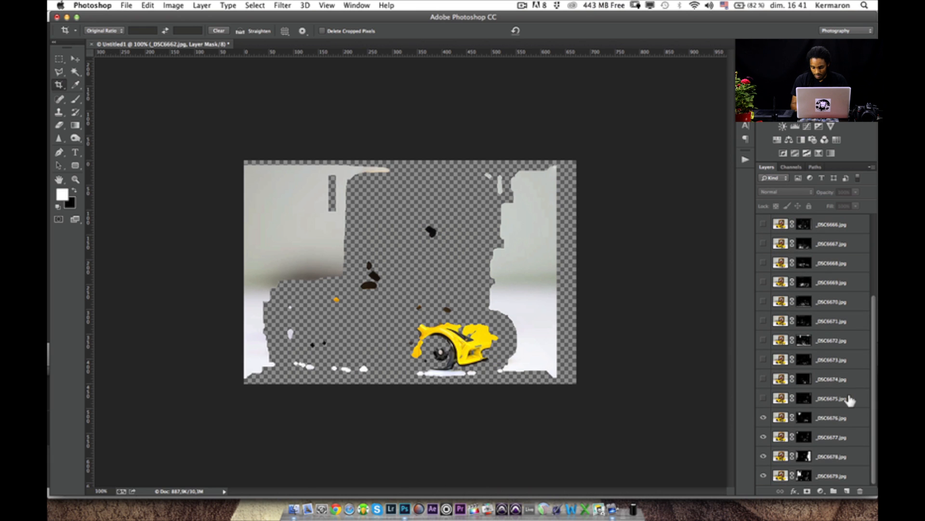
drag(763, 417, 762, 494)
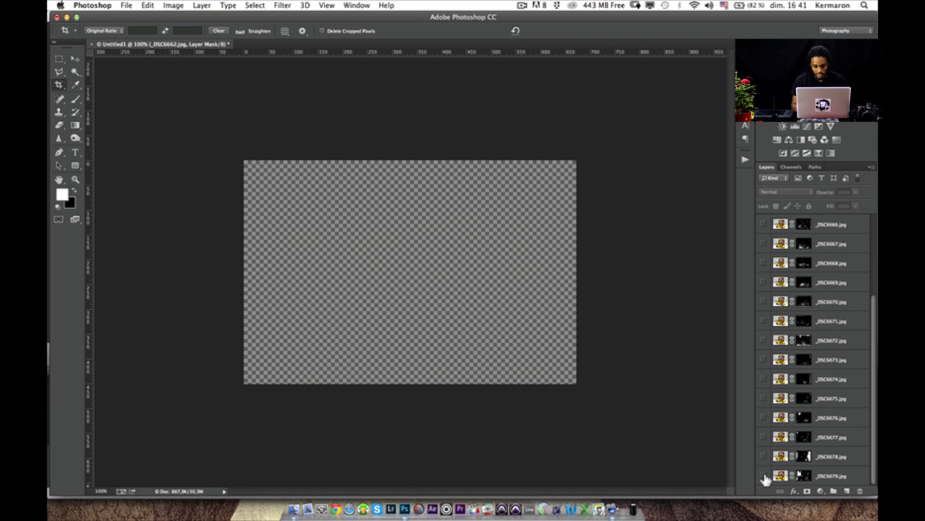
- Show the hidden layers again progressively, from _DSC6679.jpg up to _DSC6660.jpg, to examine what each contributes to the blended image
click(763, 476)
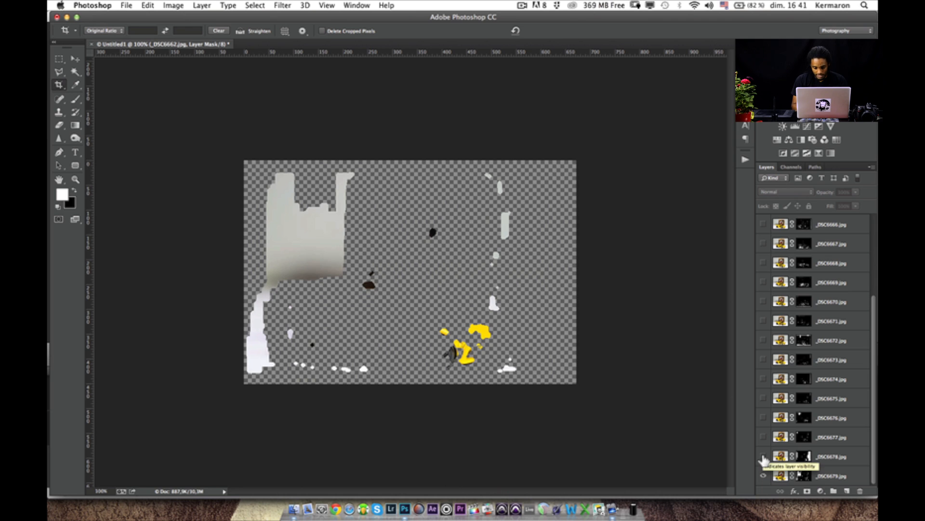
click(764, 457)
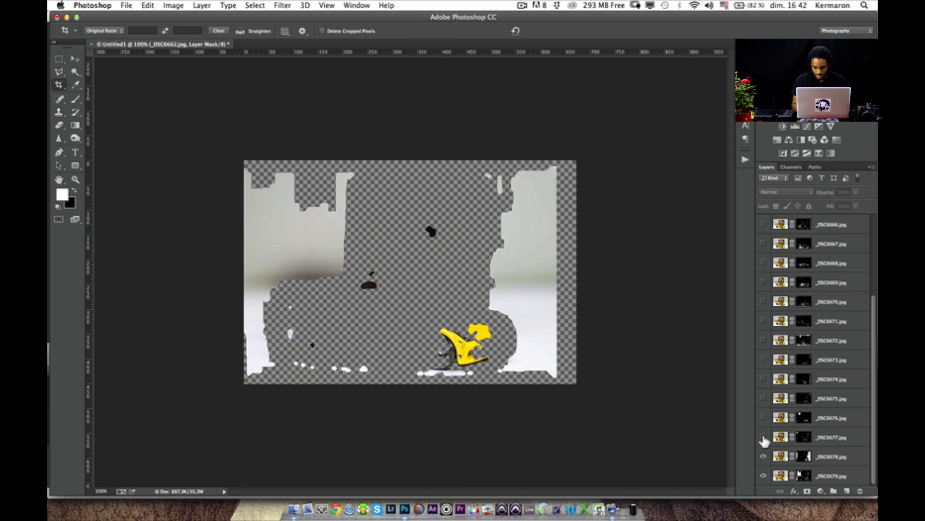
drag(765, 429, 765, 249)
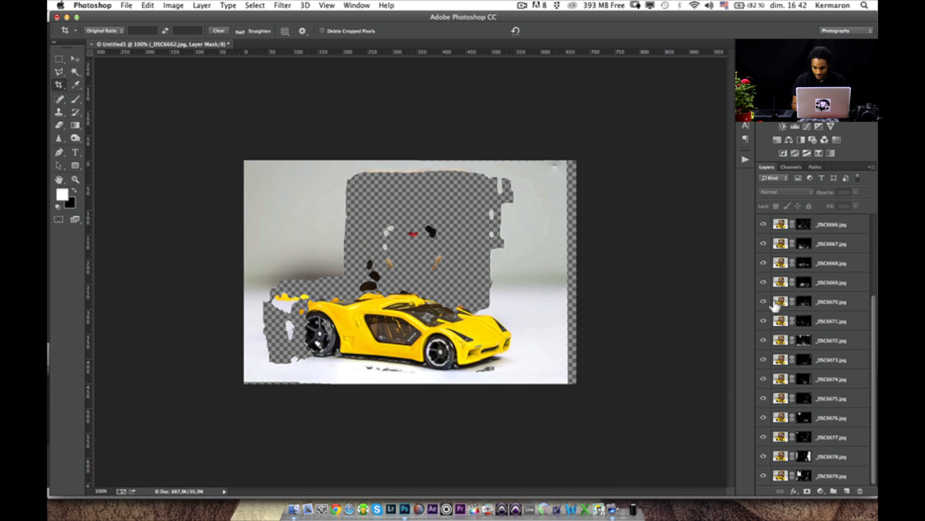
scroll(767, 306, up, 5)
click(765, 321)
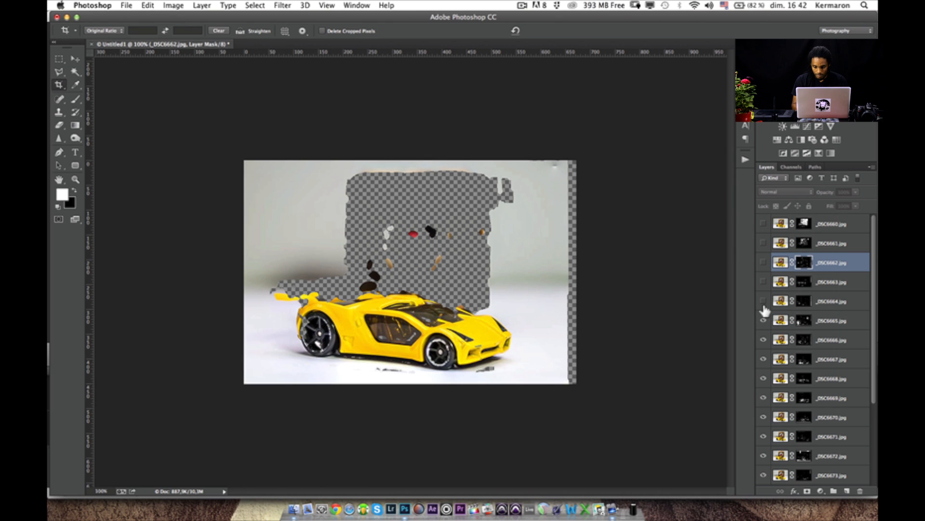
drag(765, 304, 763, 225)
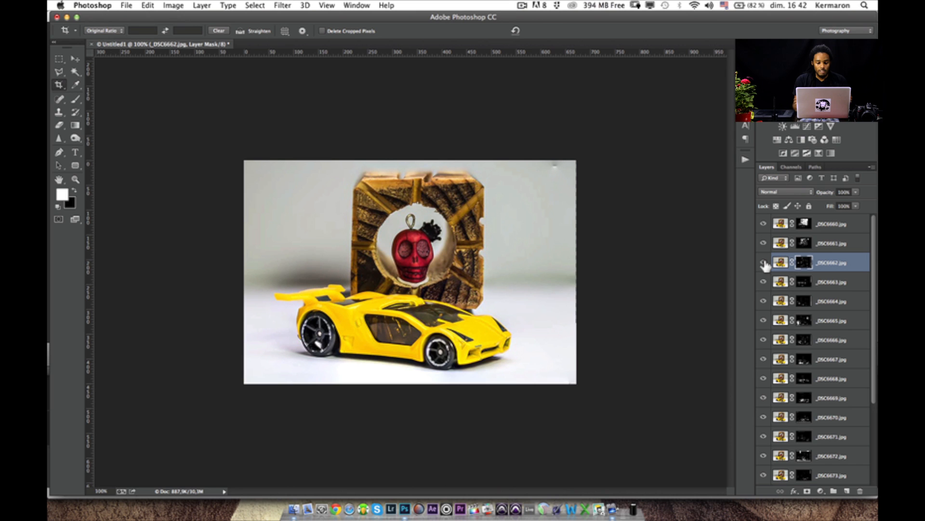